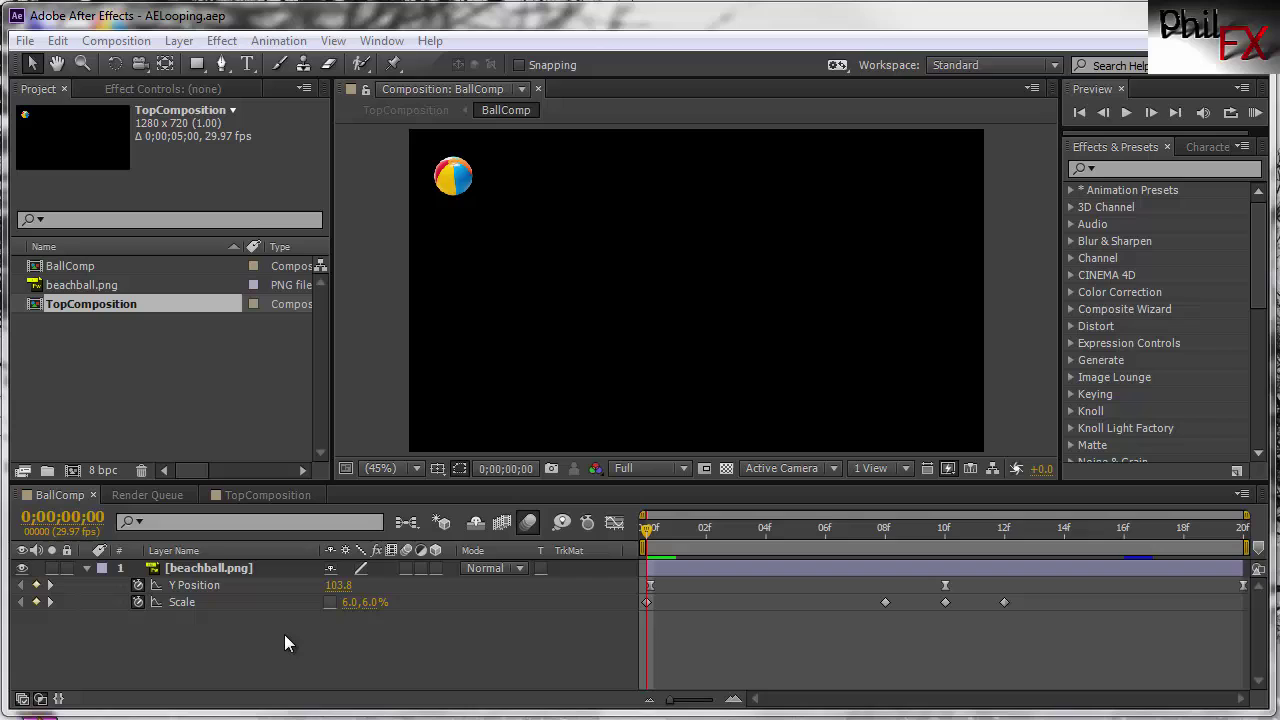
Step: Switch to TopComposition to see BallComp's Time Remap with its loopOut cycle expression
click(284, 495)
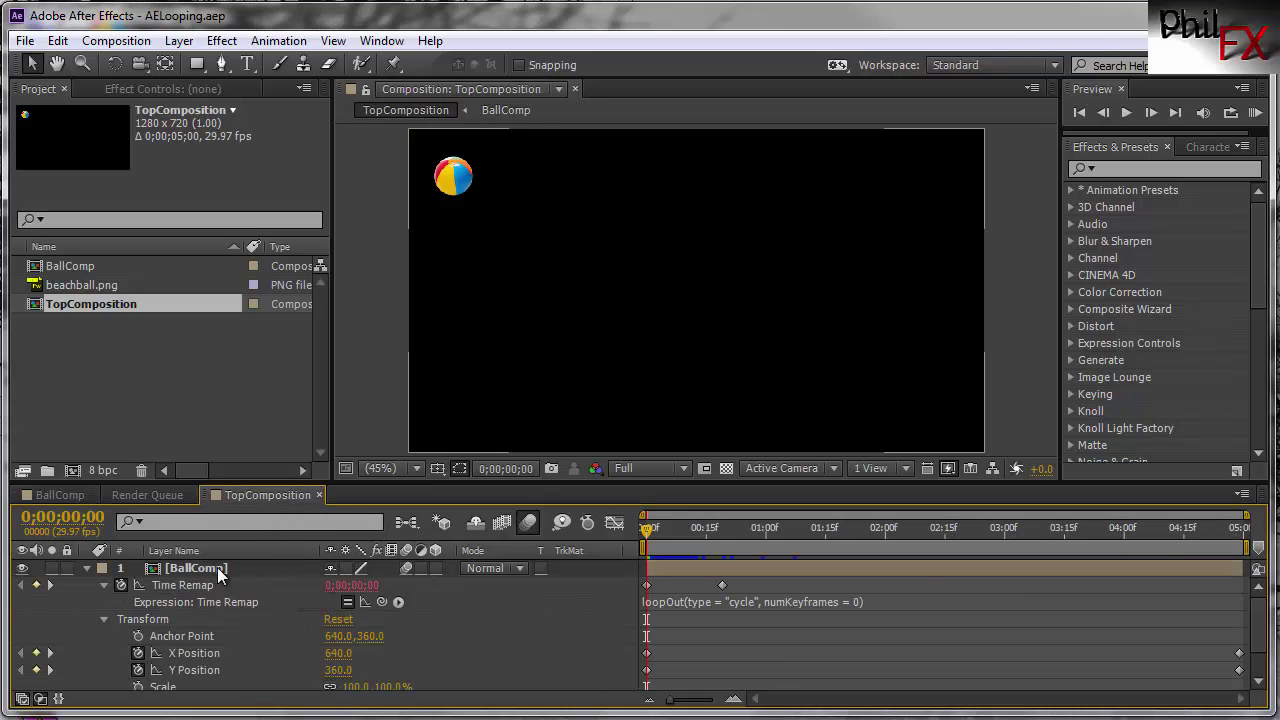
Step: Collapse the BallComp layer and preview TopComposition, stopping at 0;00;03;27
click(87, 567)
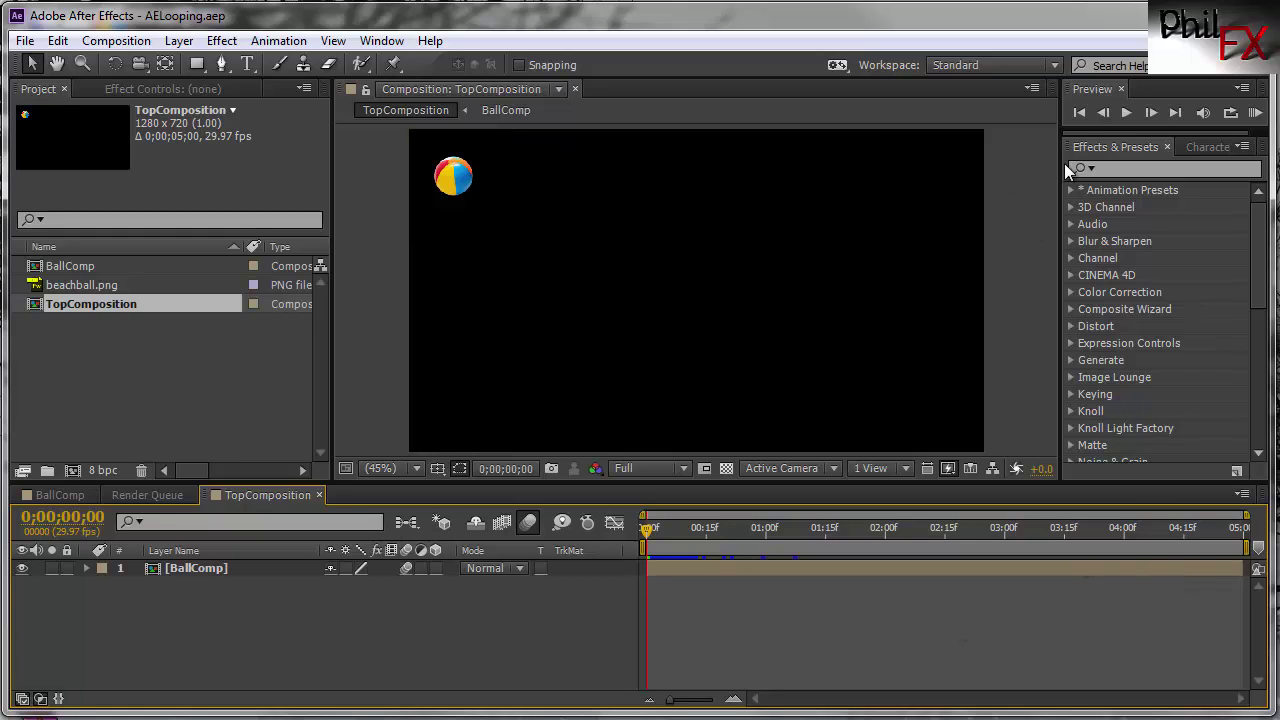
click(1134, 114)
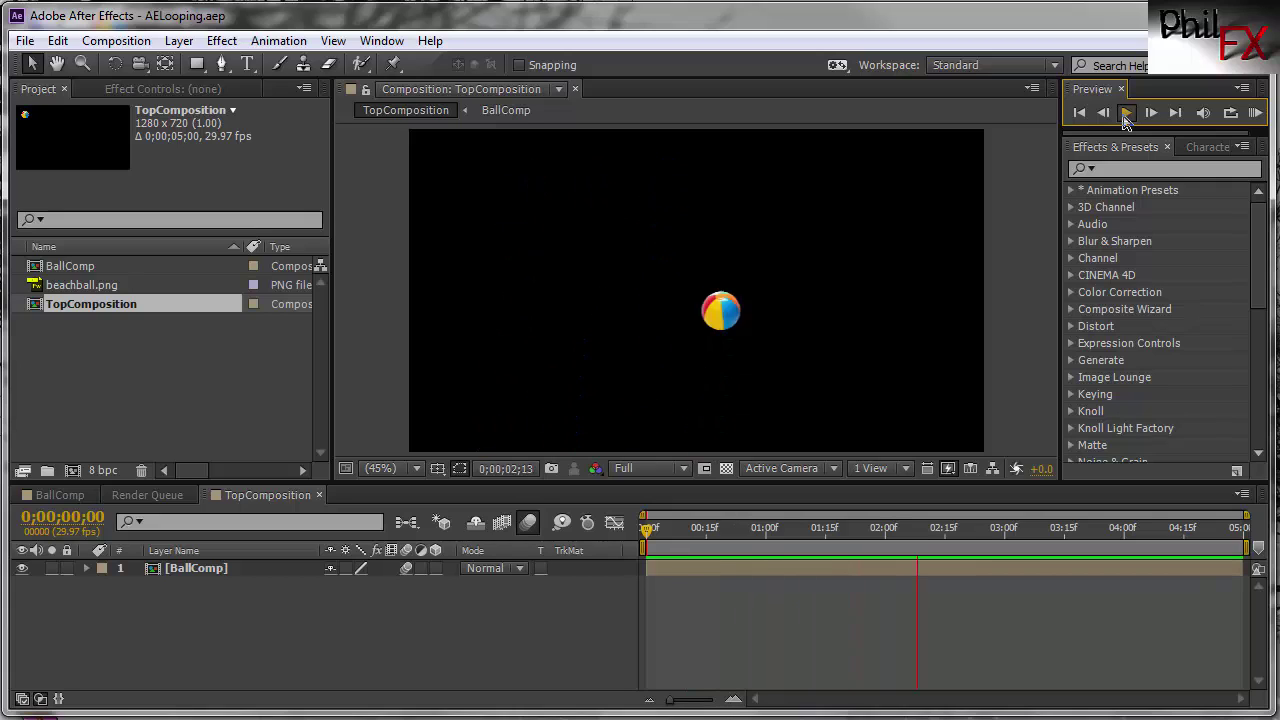
click(1126, 114)
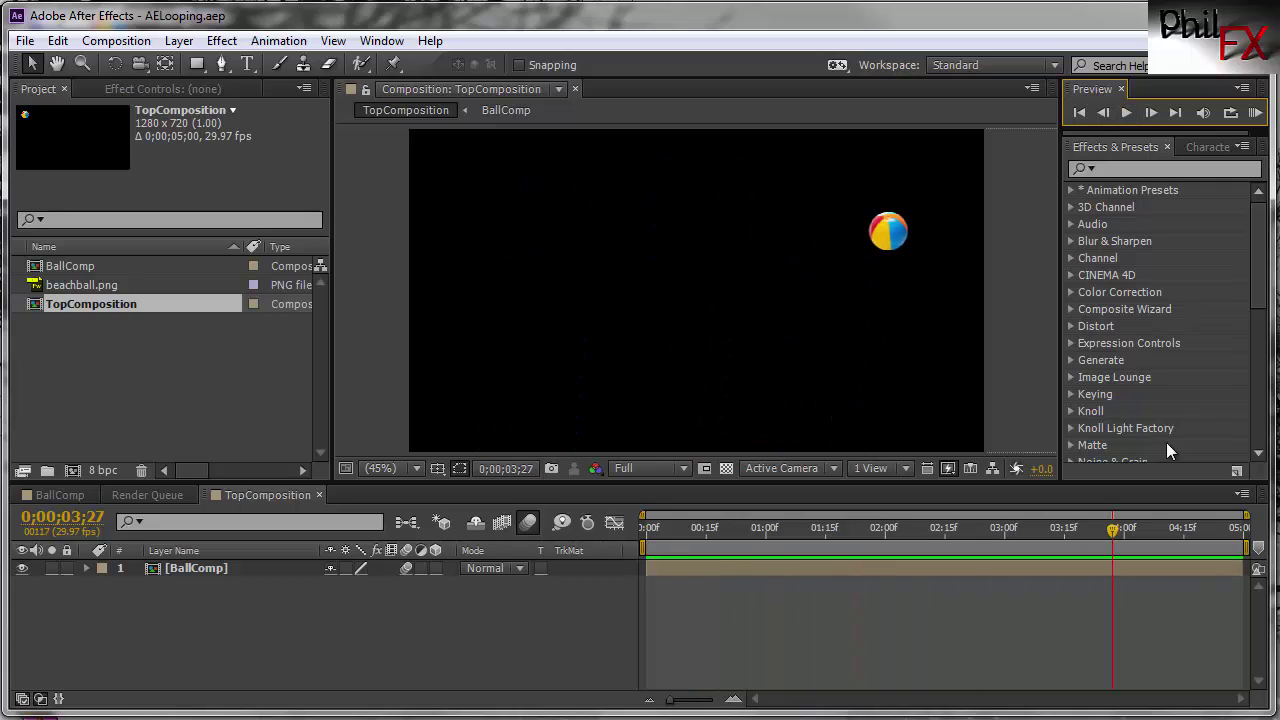
Step: In BallComp, scrub through the ball's bounce and select the beachball.png layer
click(58, 495)
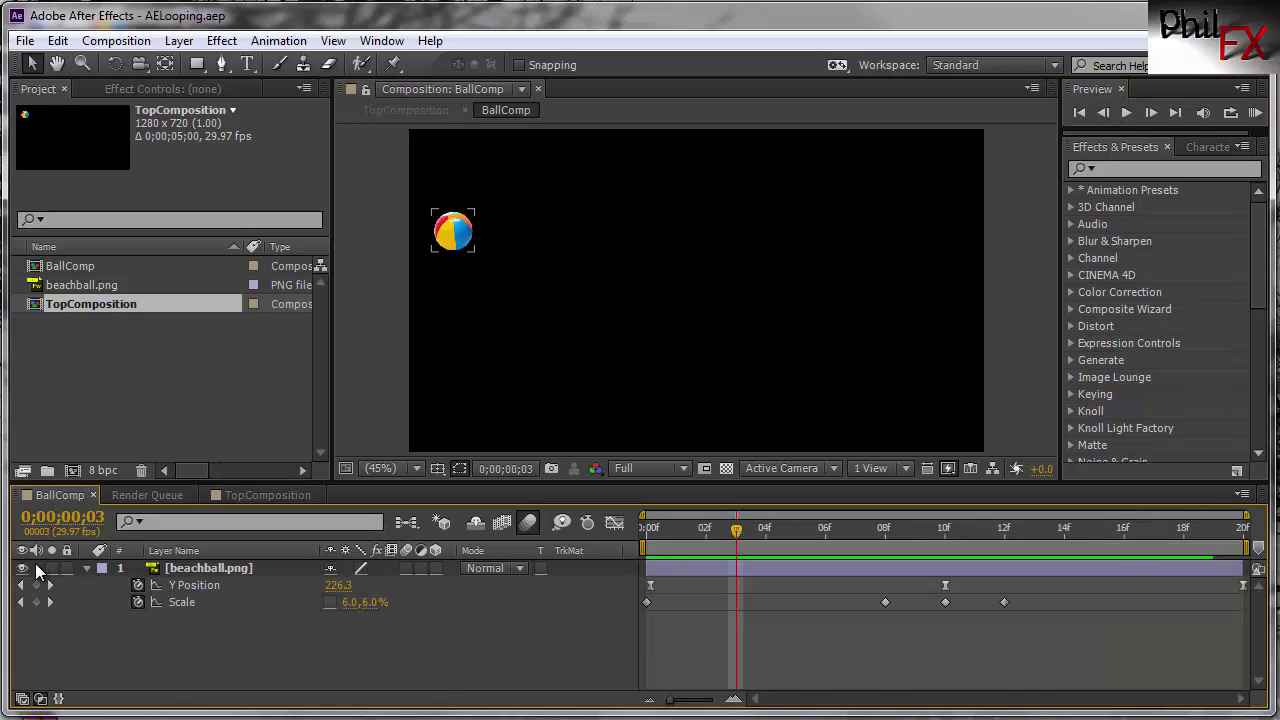
click(588, 603)
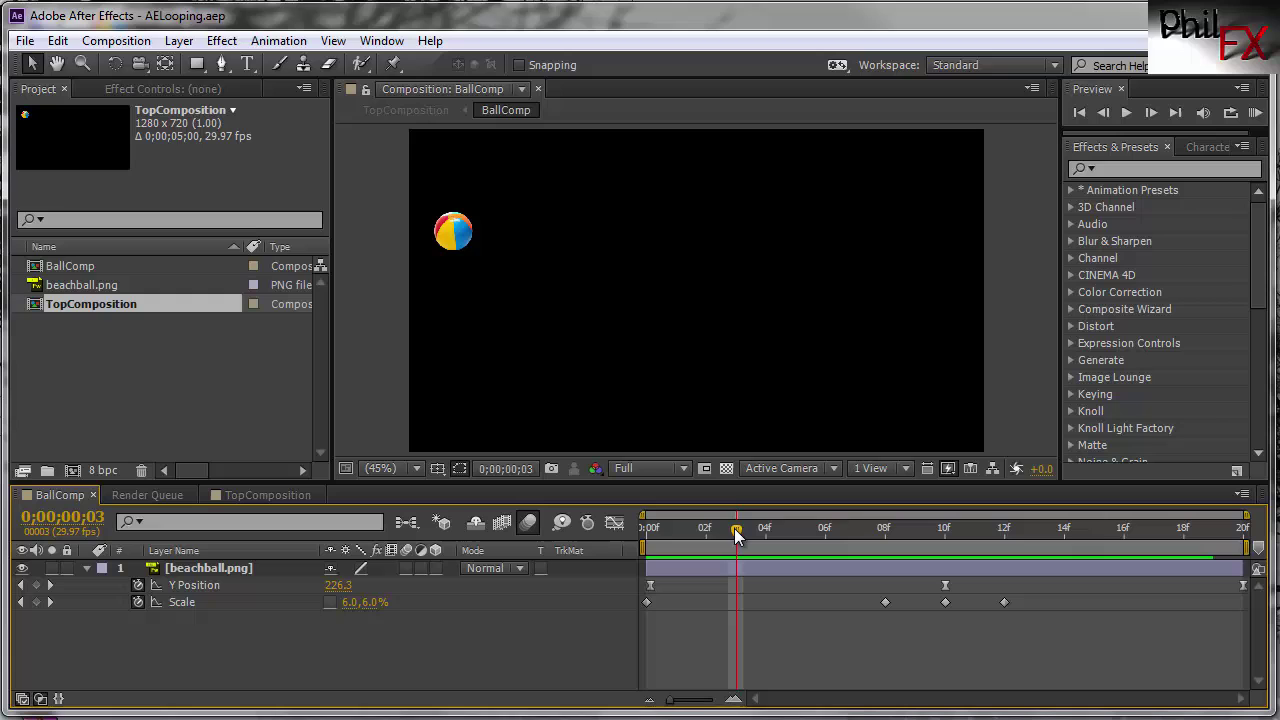
drag(736, 537, 647, 605)
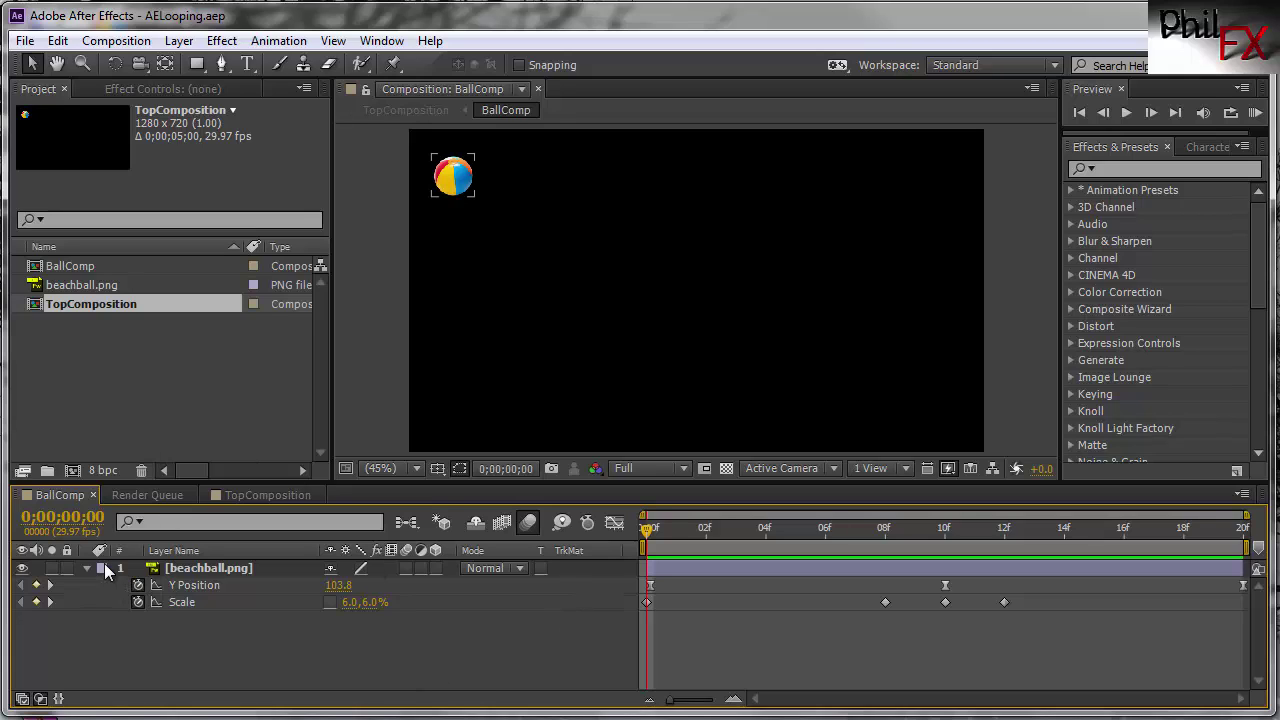
click(156, 570)
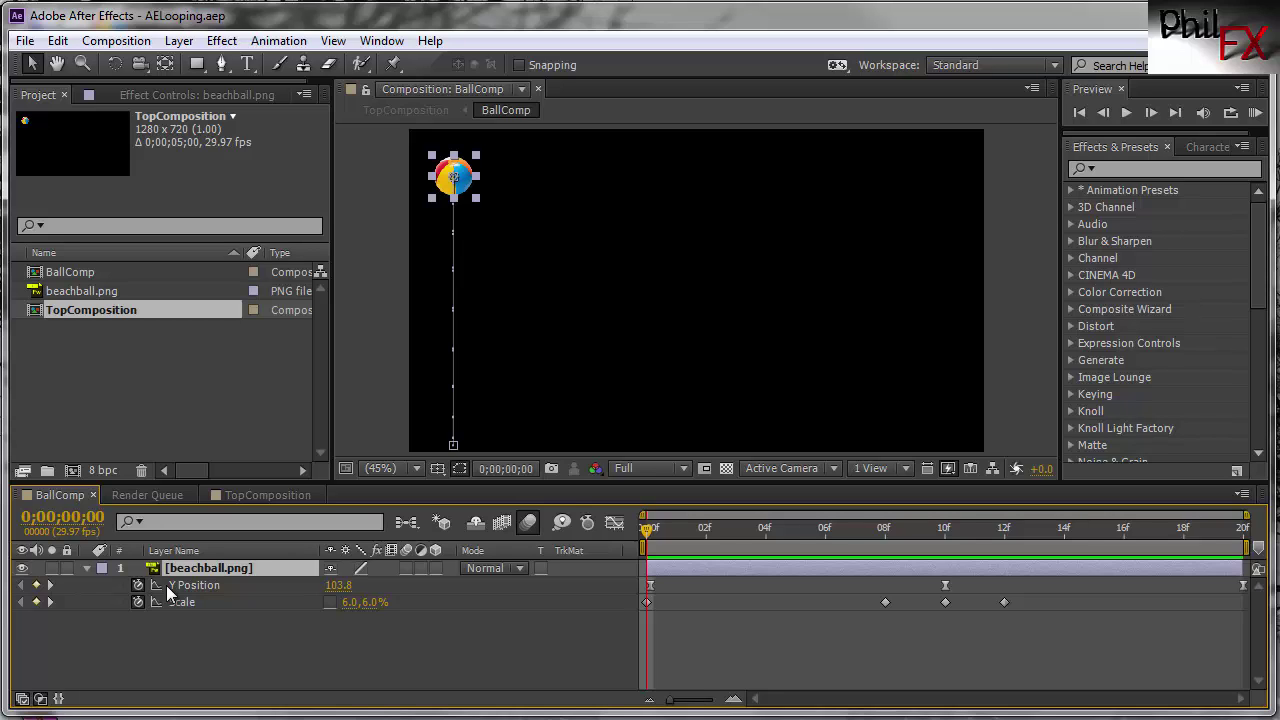
Step: Create a new 1280×720, 29.97 fps composition named BallStart lasting 20 frames
click(168, 377)
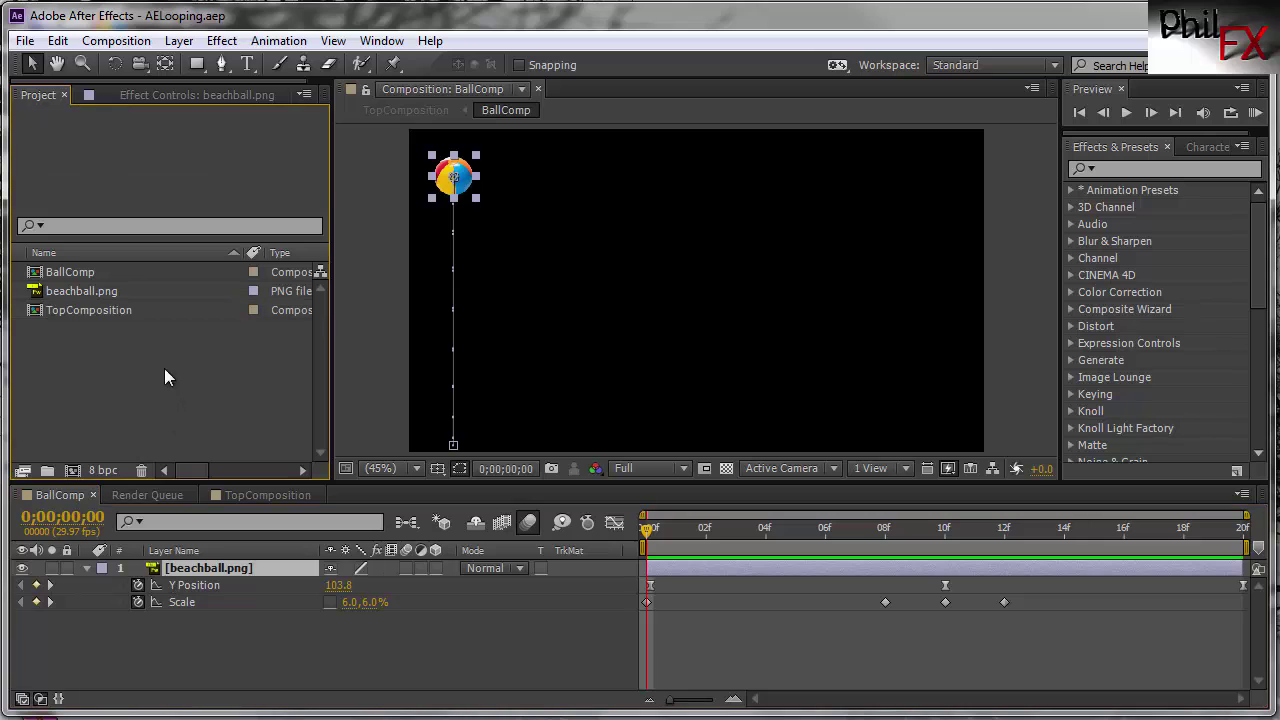
click(73, 471)
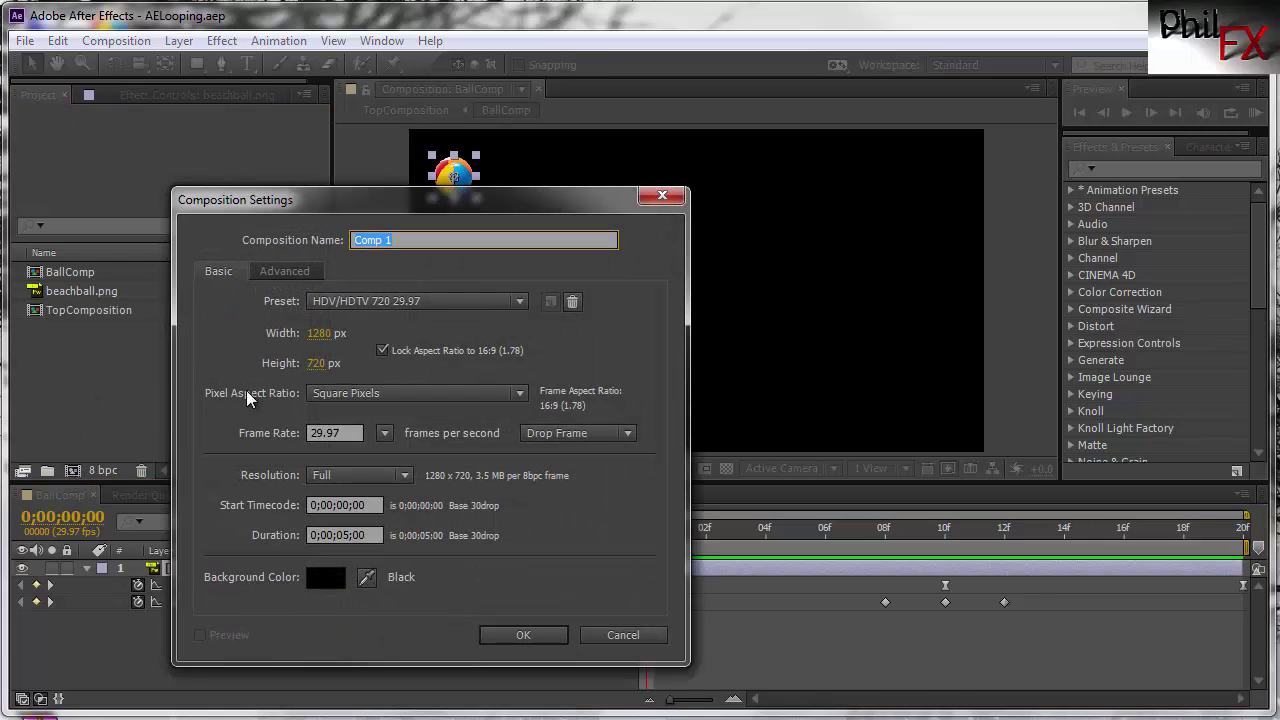
text(BallStart)
click(376, 536)
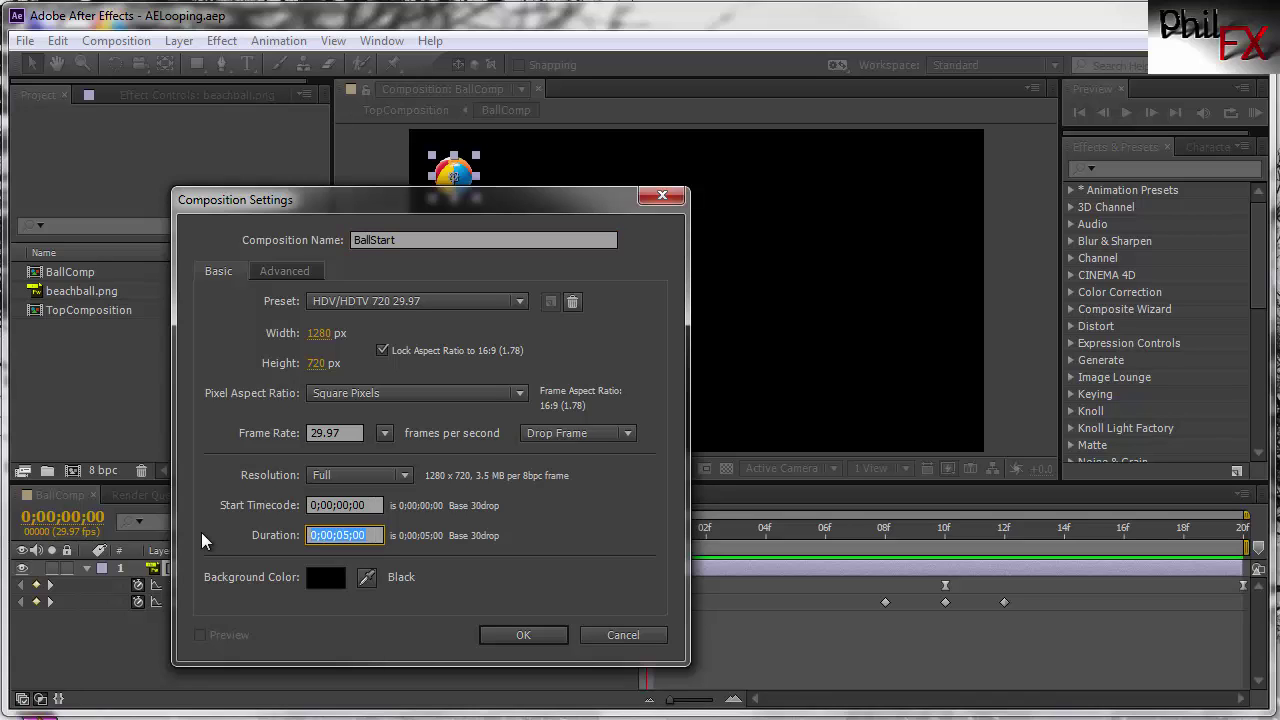
text(20)
click(372, 504)
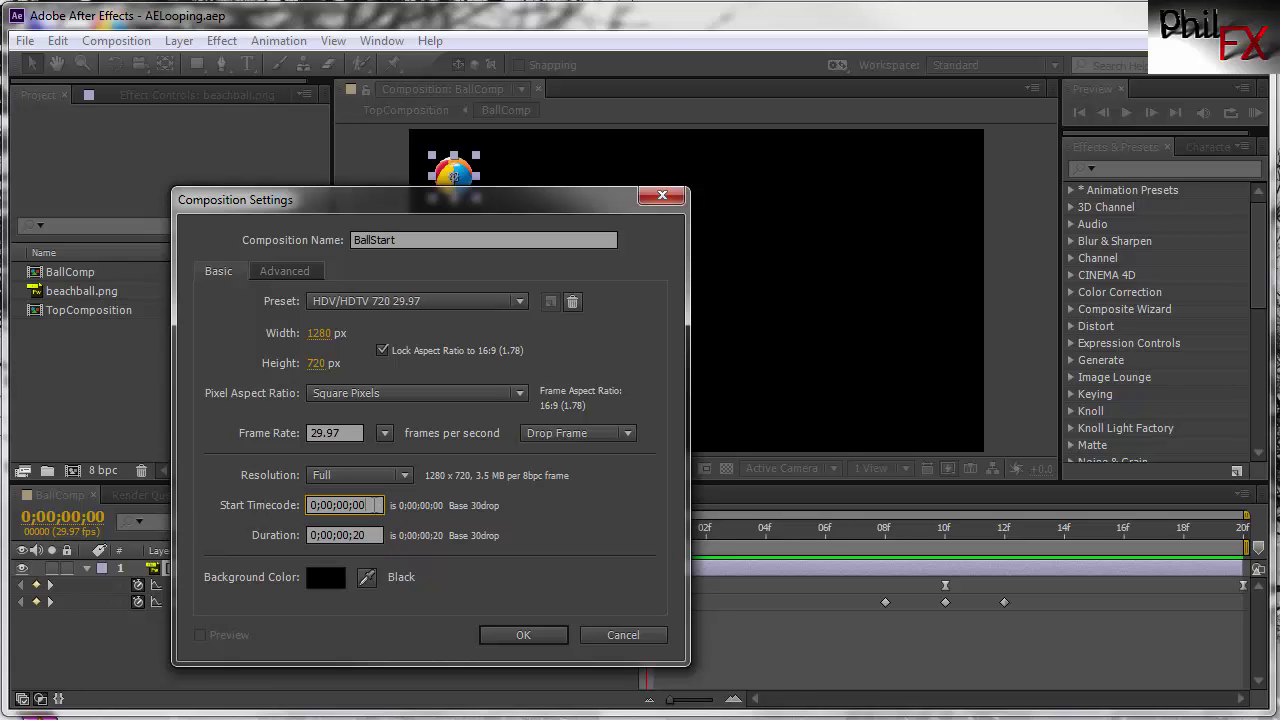
click(512, 640)
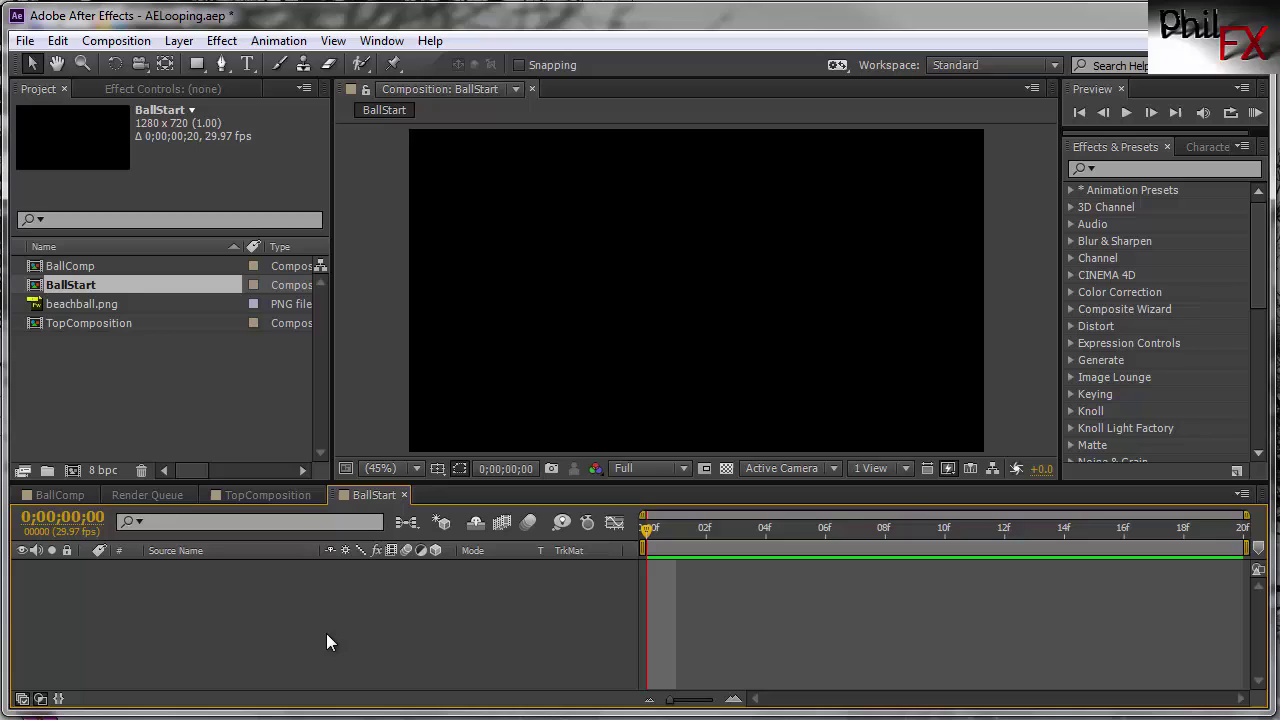
Step: Paste beachball.png into BallStart, reveal its Y Position and Scale keyframes, and preview the bounce
key(ctrl+v)
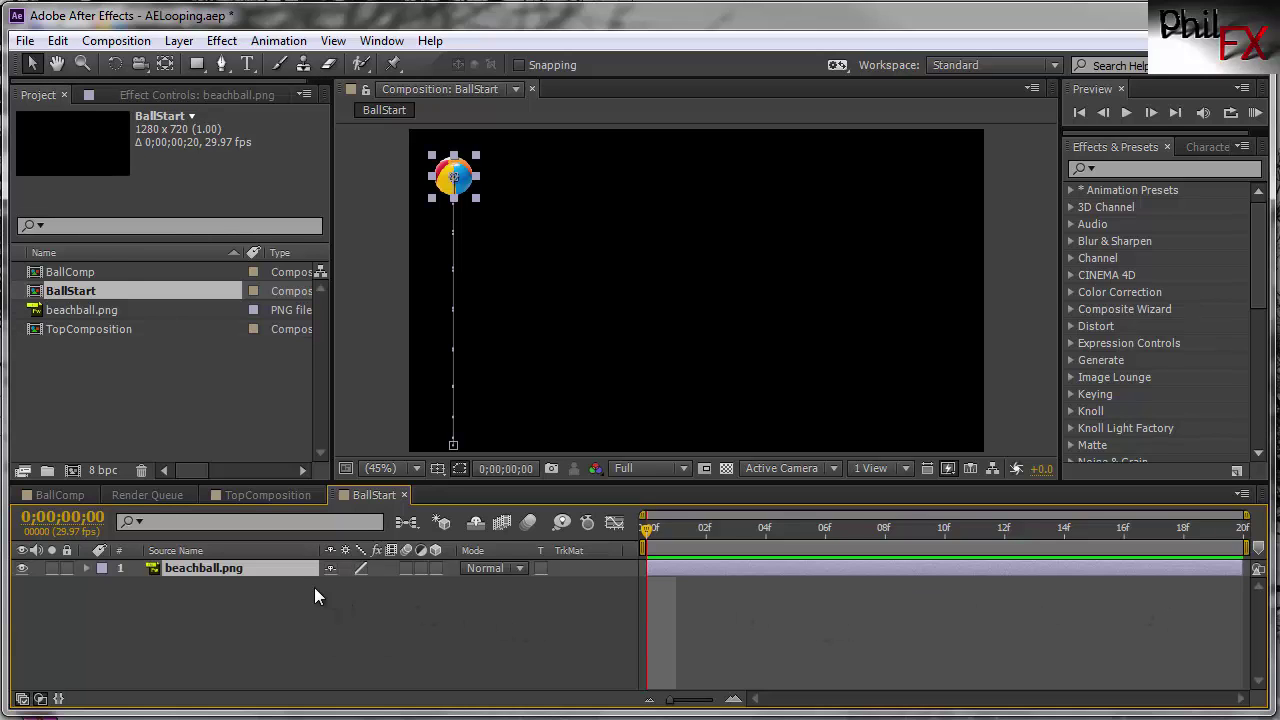
key(u)
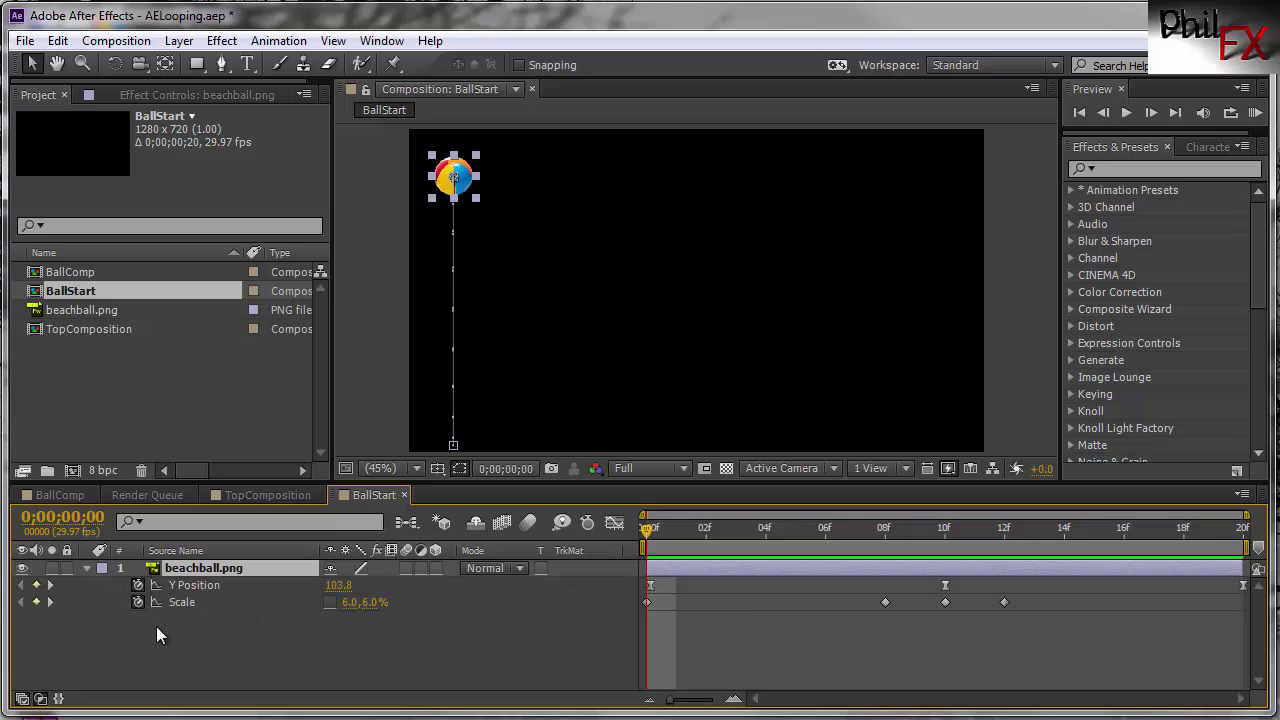
key(space)
click(50, 492)
click(363, 492)
drag(651, 528, 1240, 553)
key(space)
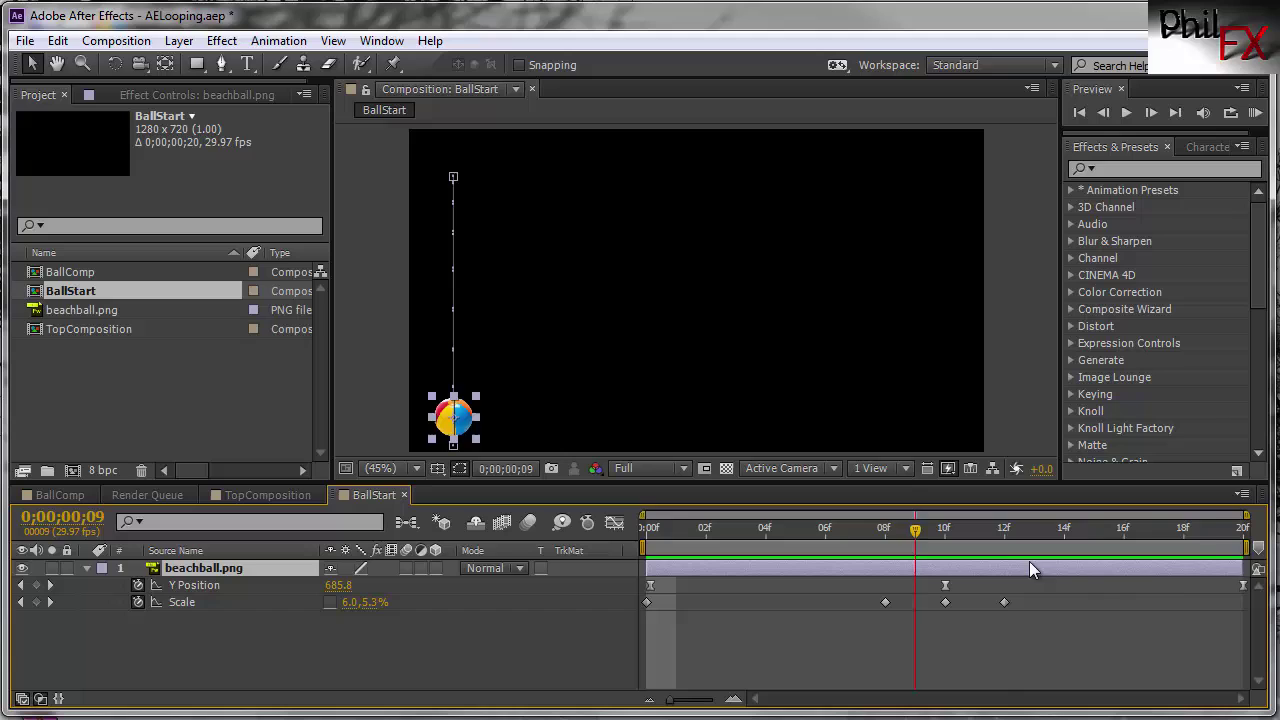
key(space)
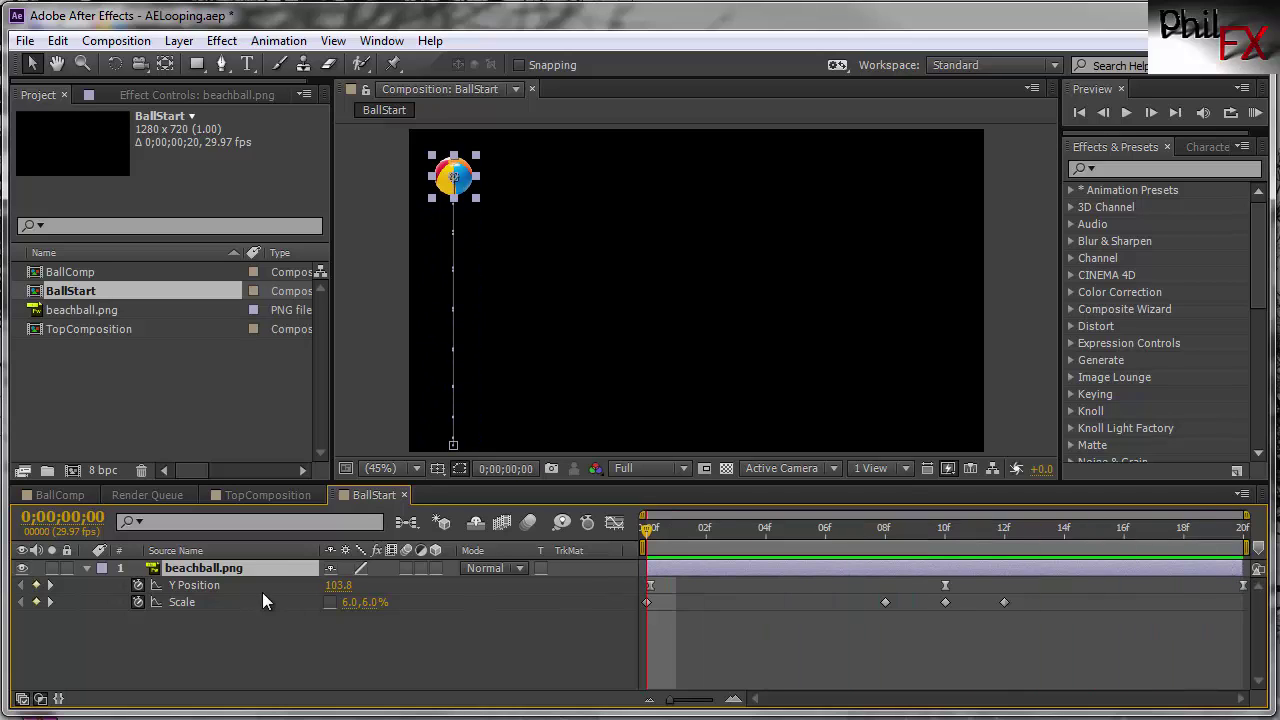
Step: In TopComposition, hide BallComp, add BallStart as layer 2 beneath it, and preview
click(256, 493)
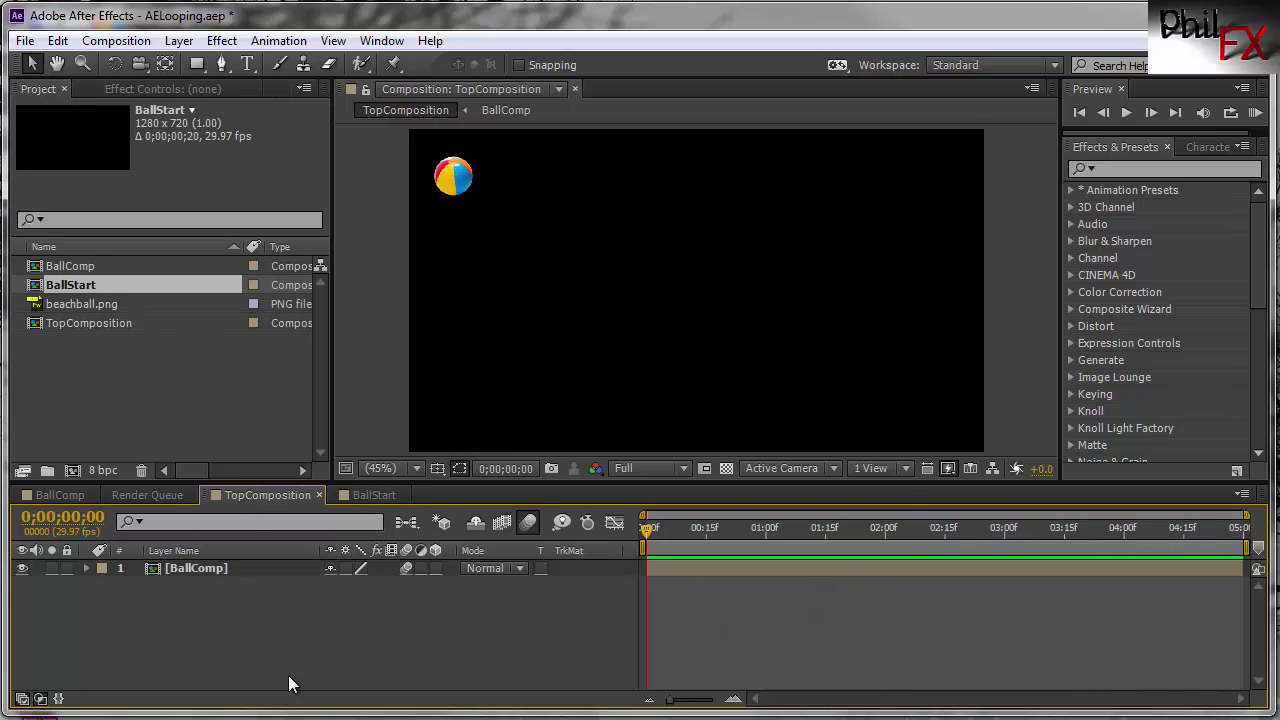
click(23, 568)
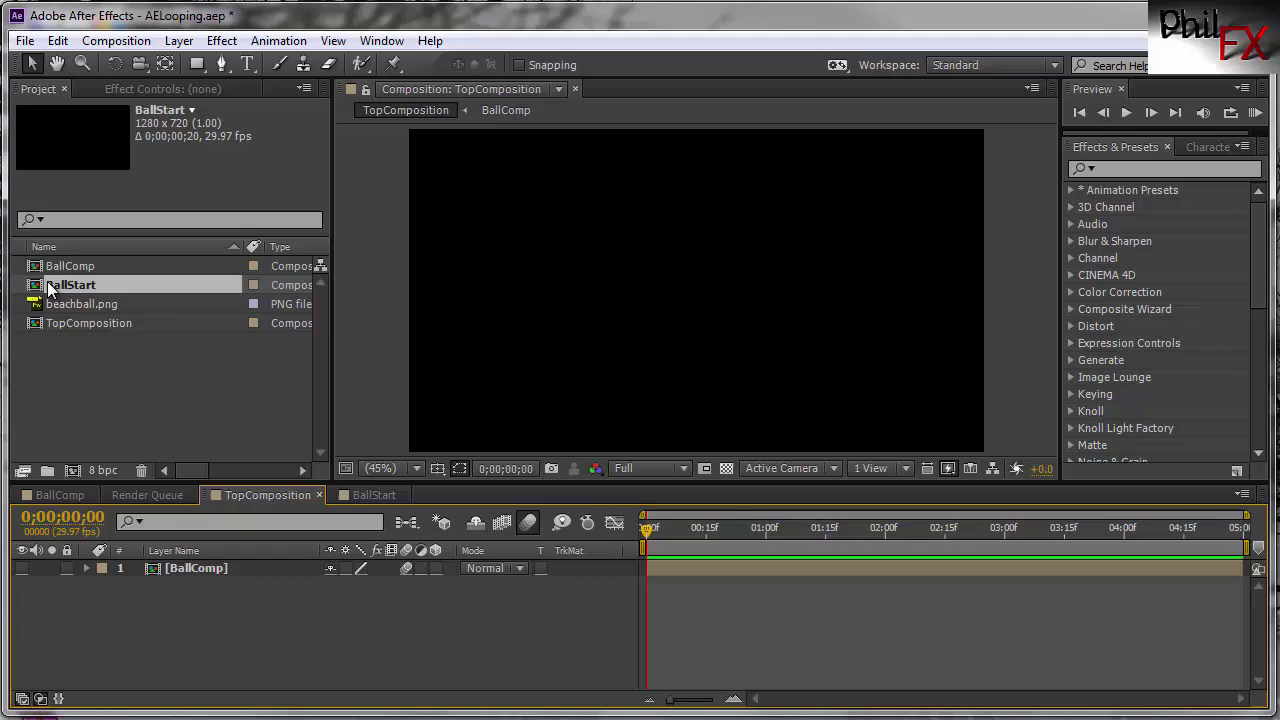
drag(50, 281, 165, 610)
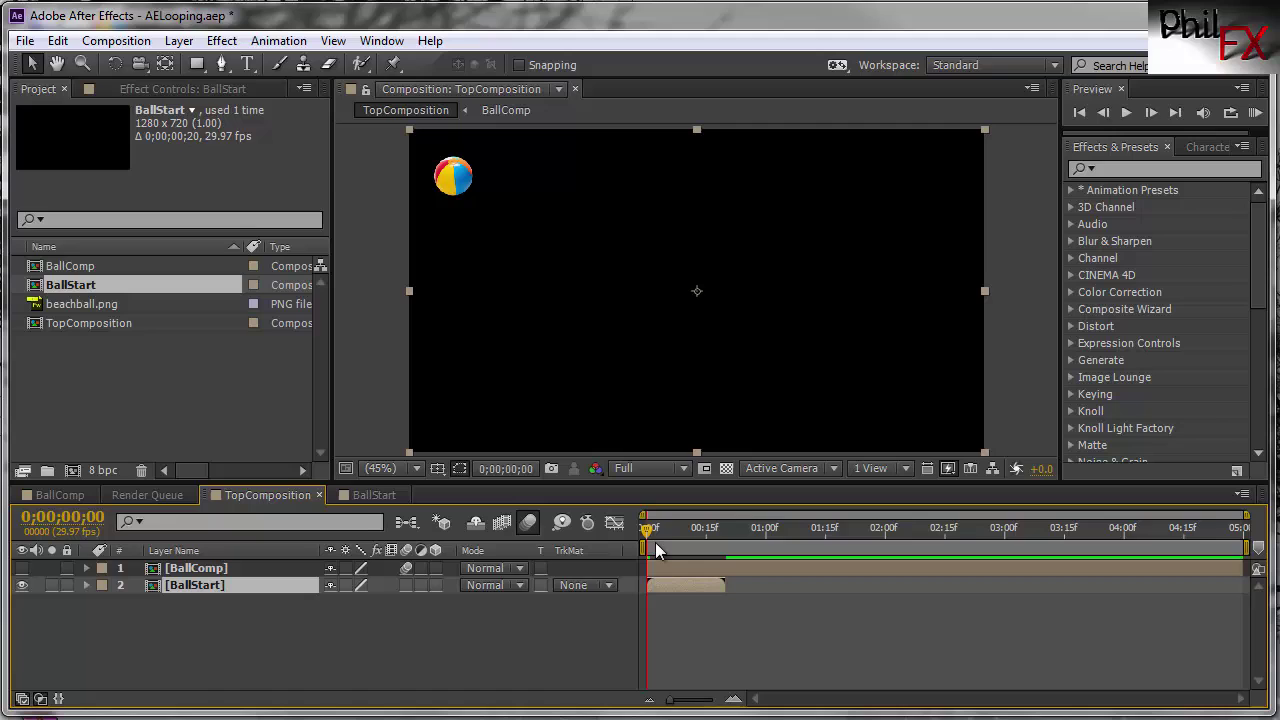
mouse_move(655, 542)
mouse_down()
mouse_move(747, 539)
mouse_move(644, 539)
mouse_up()
click(1256, 113)
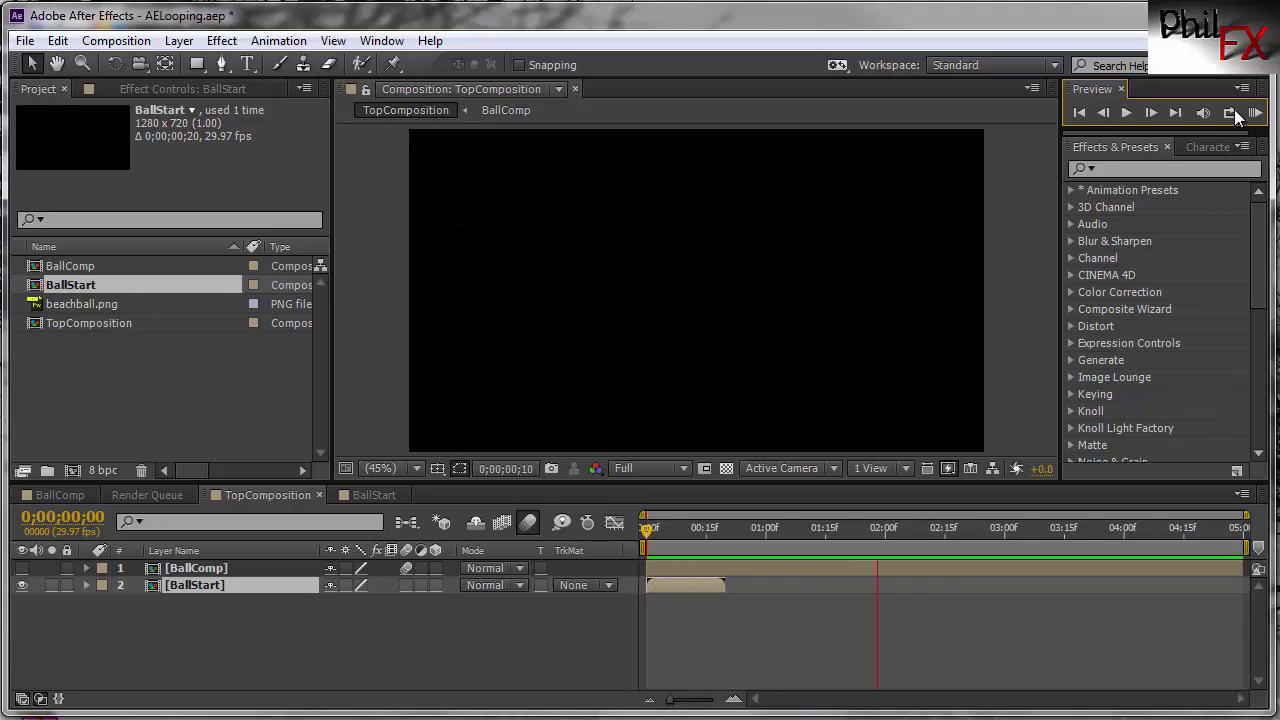
click(1125, 113)
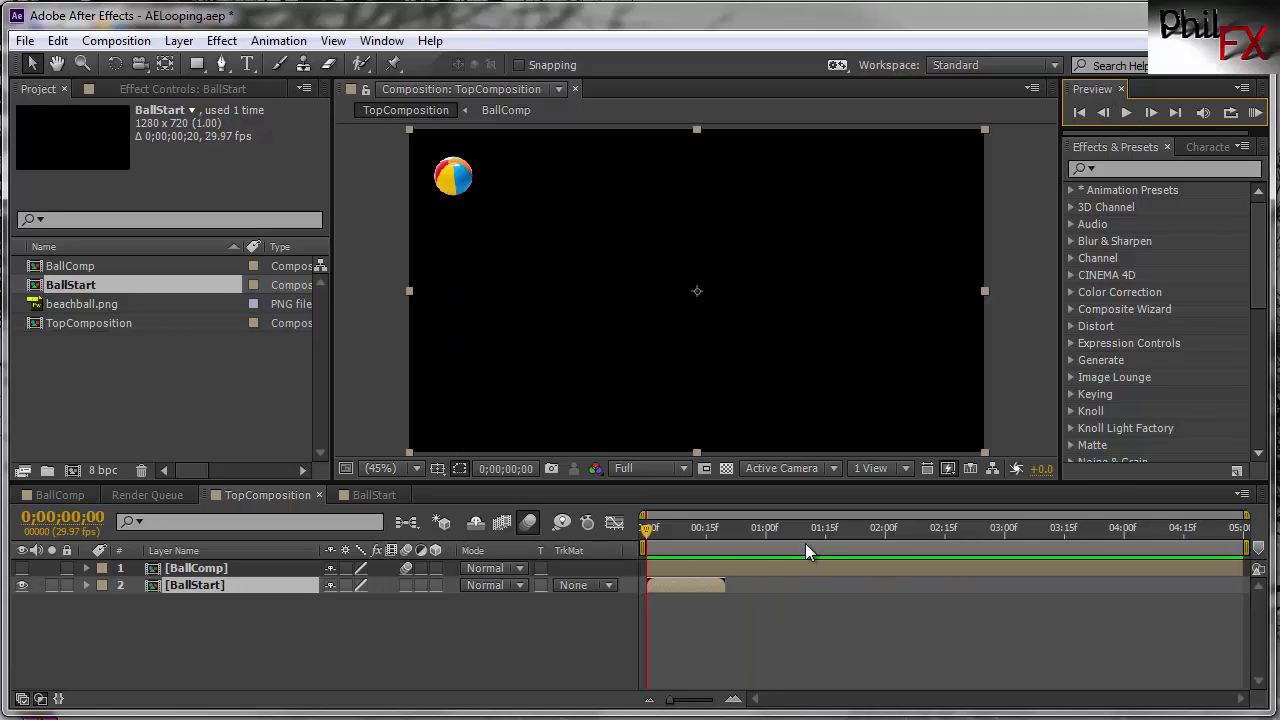
Step: Enable time remapping on TopComposition's BallStart layer and scrub across its 20 frames
right_click(226, 586)
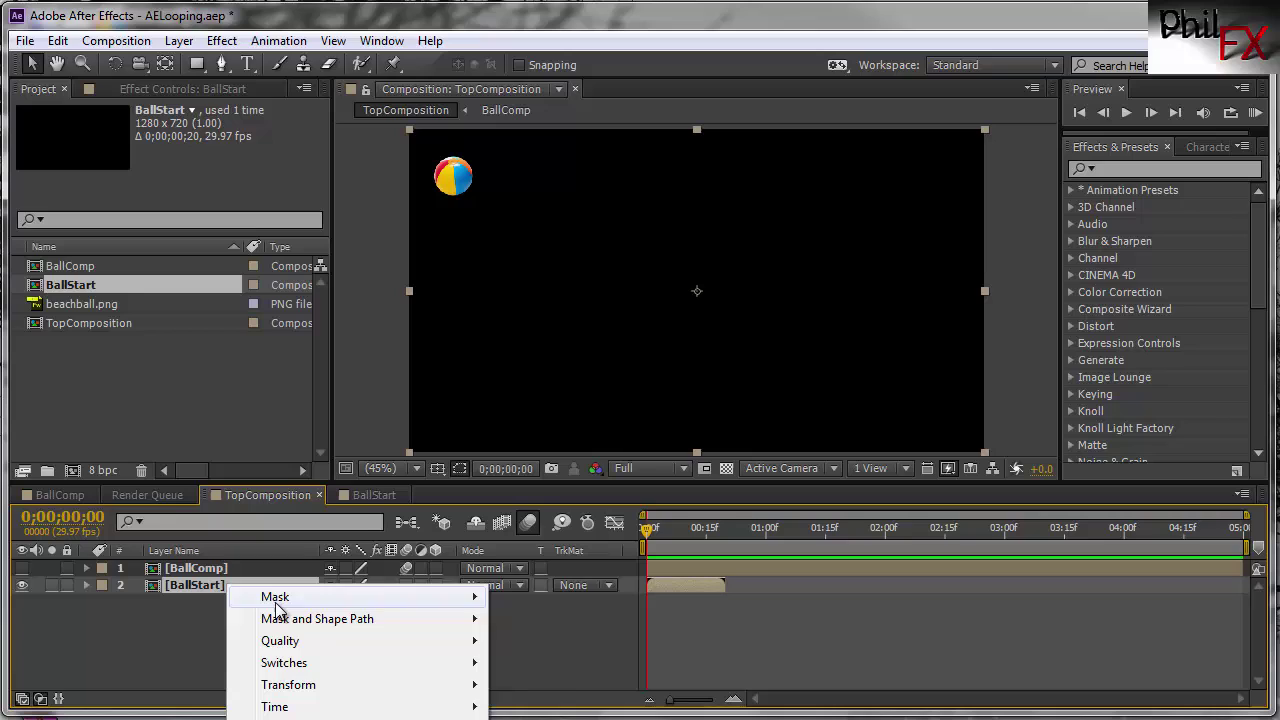
mouse_move(276, 706)
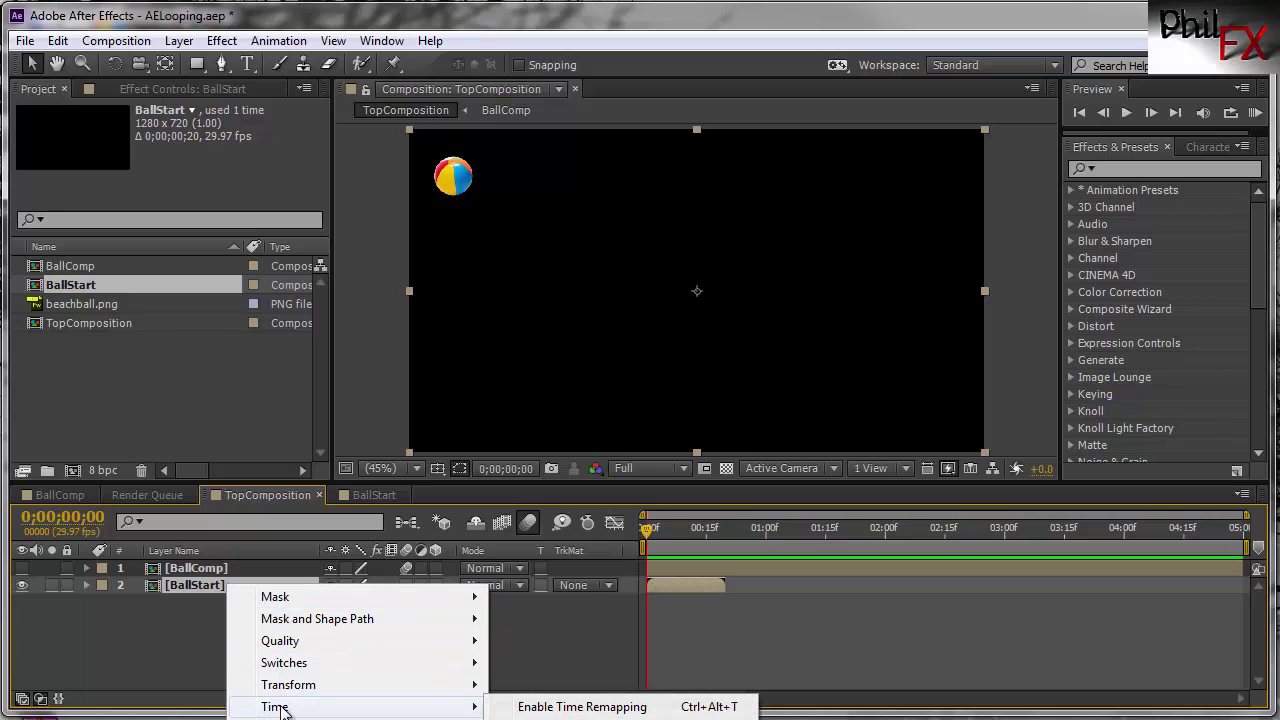
click(622, 707)
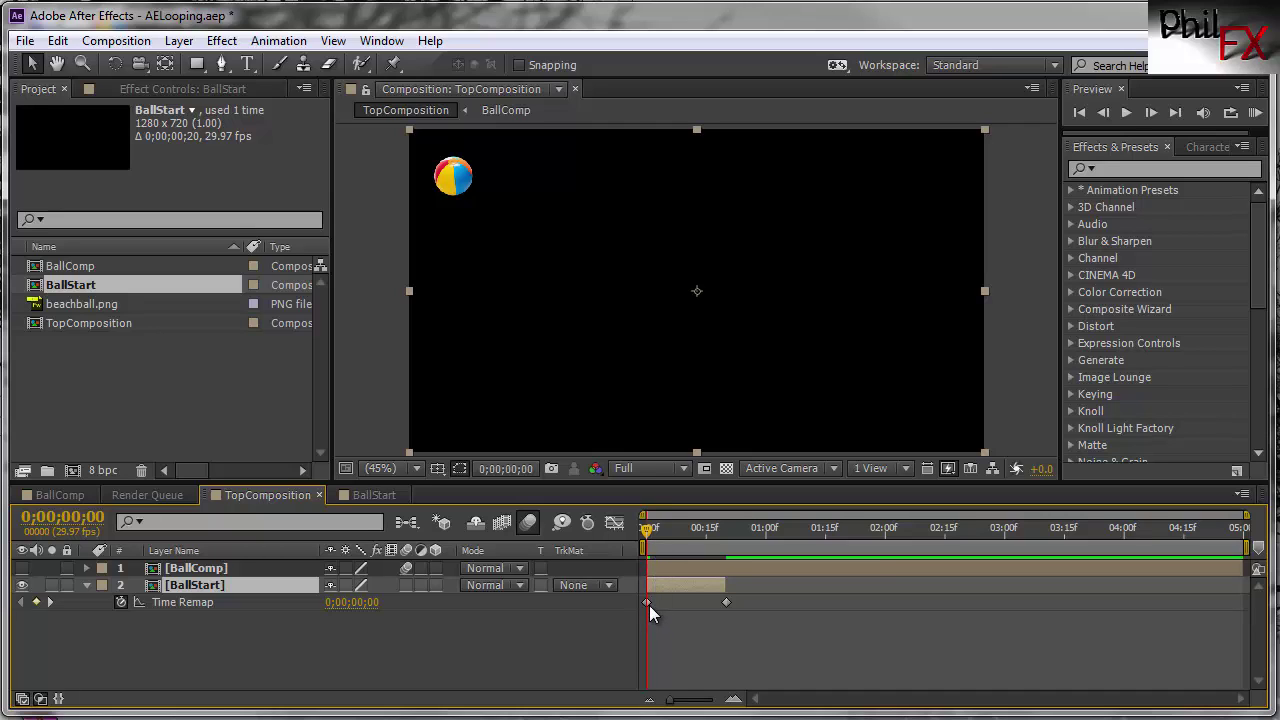
mouse_move(648, 604)
mouse_move(650, 540)
mouse_down()
mouse_move(730, 547)
mouse_move(642, 547)
mouse_up()
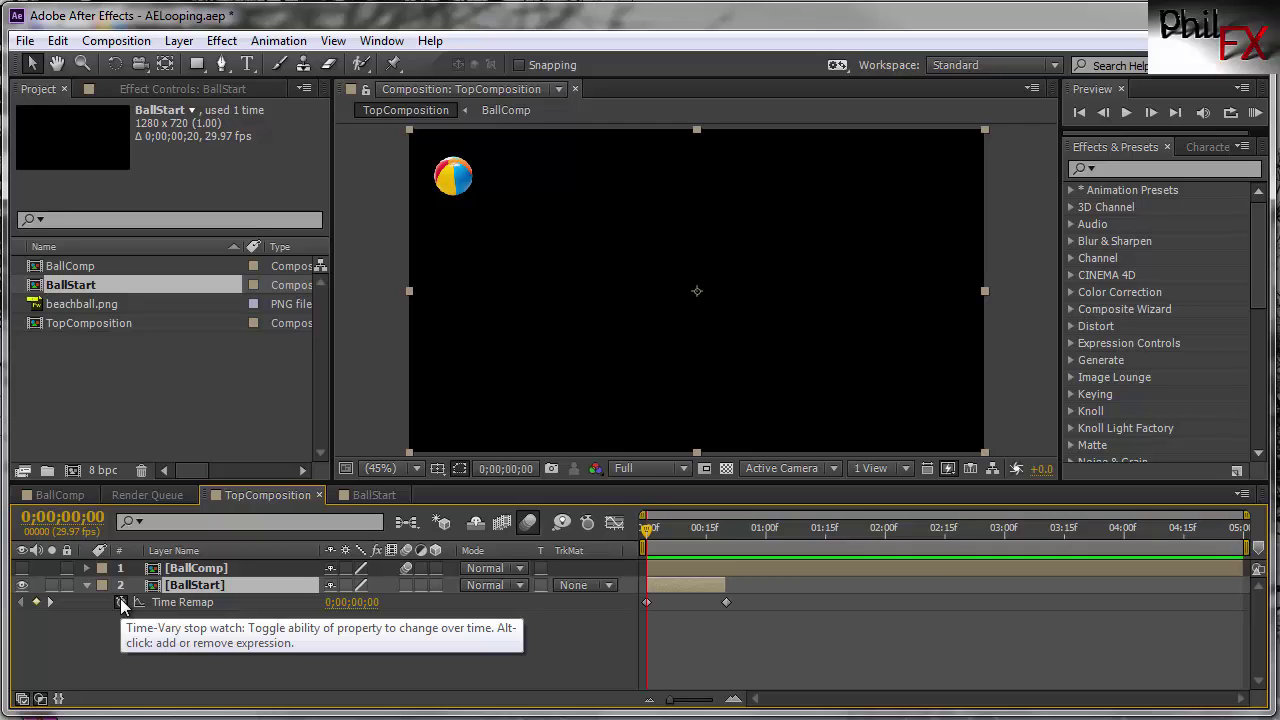
Step: Give BallStart's Time Remap the expression loopOut(type = "cycle", numKeyframes = 0)
alt+click(120, 604)
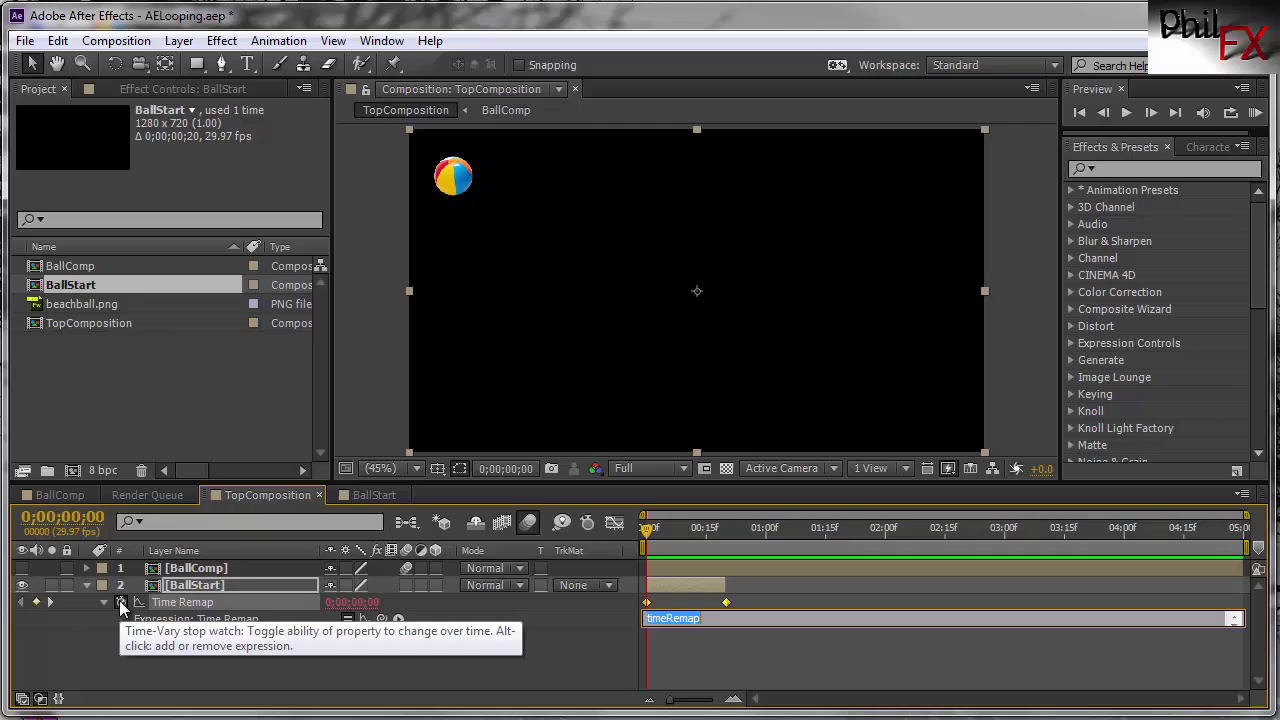
click(397, 619)
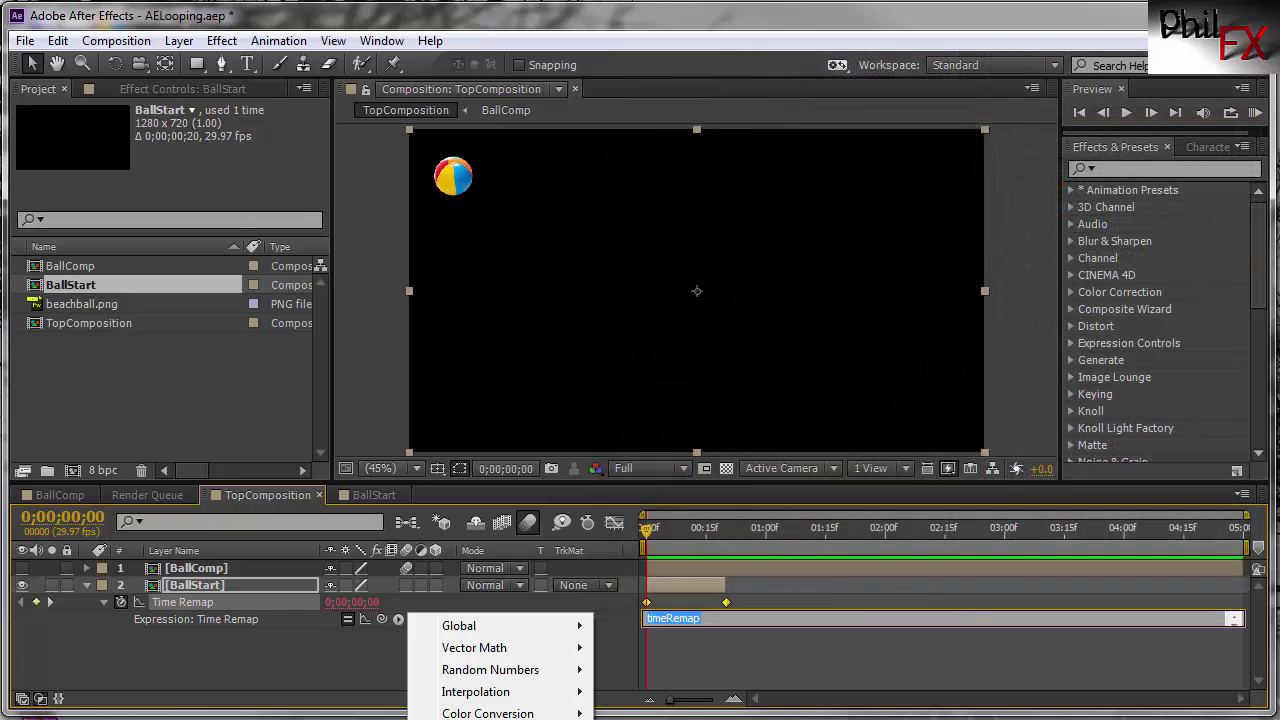
click(500, 713)
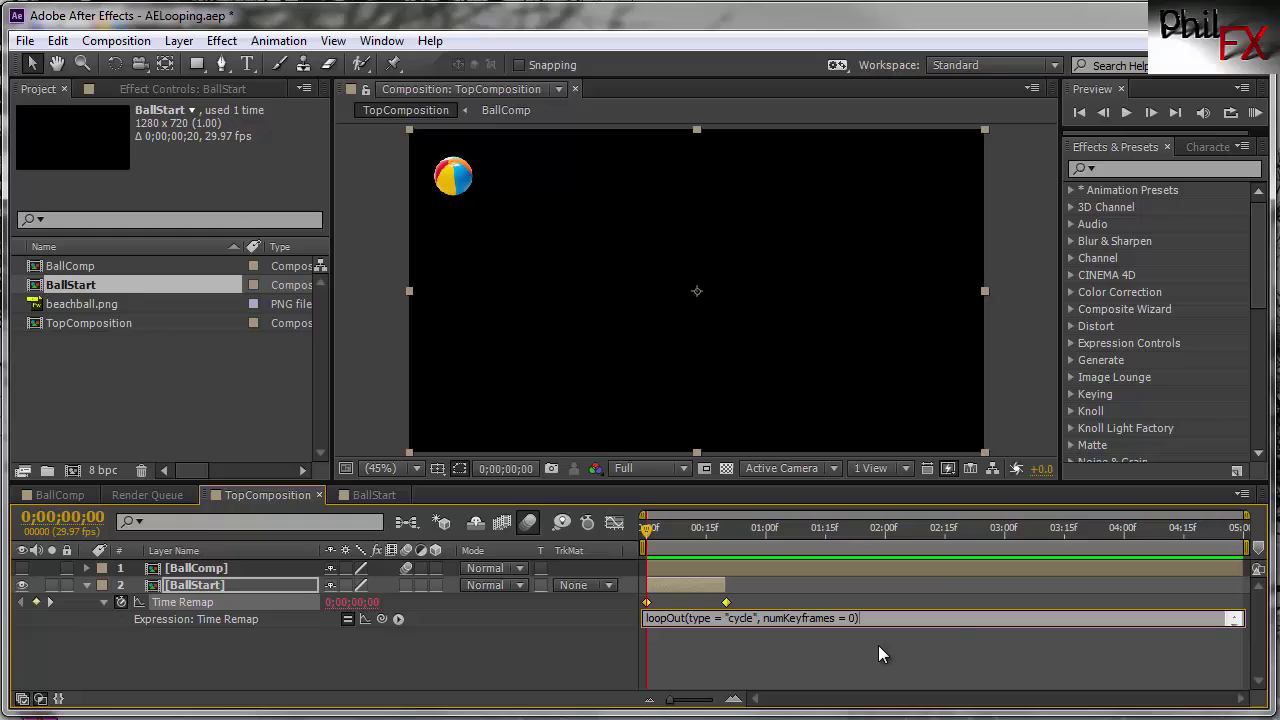
click(803, 591)
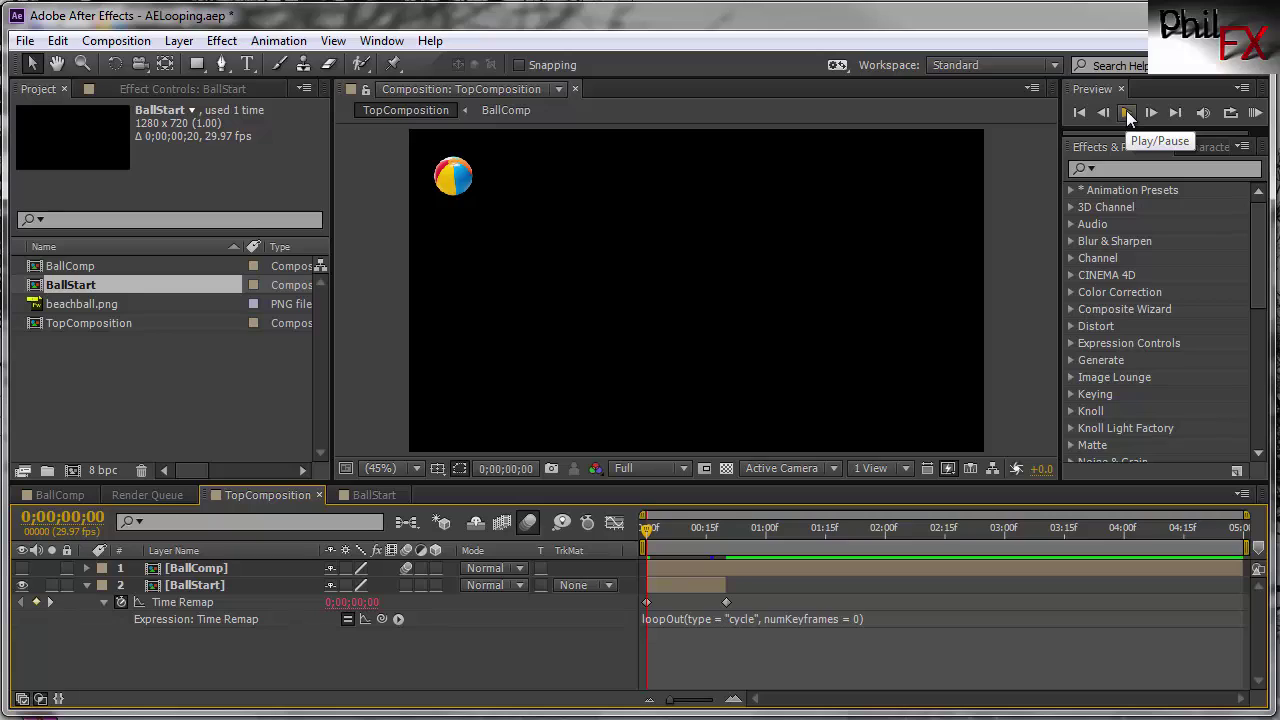
click(1255, 113)
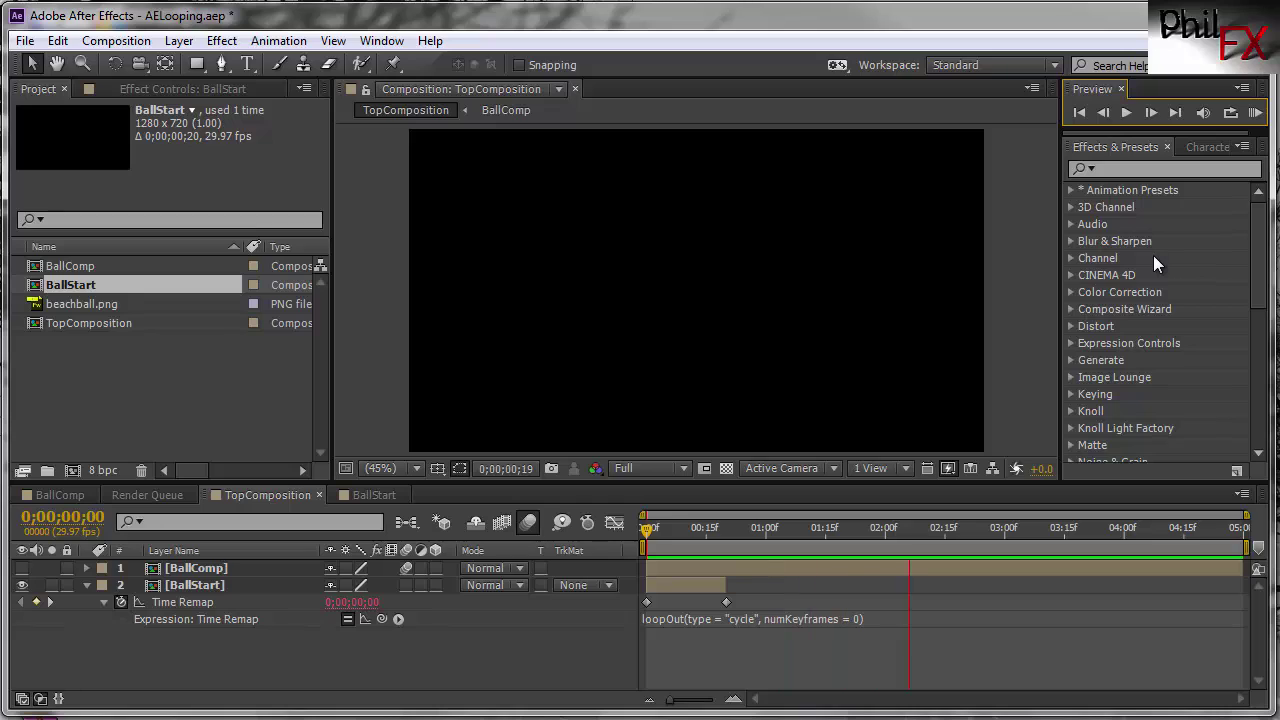
click(1124, 113)
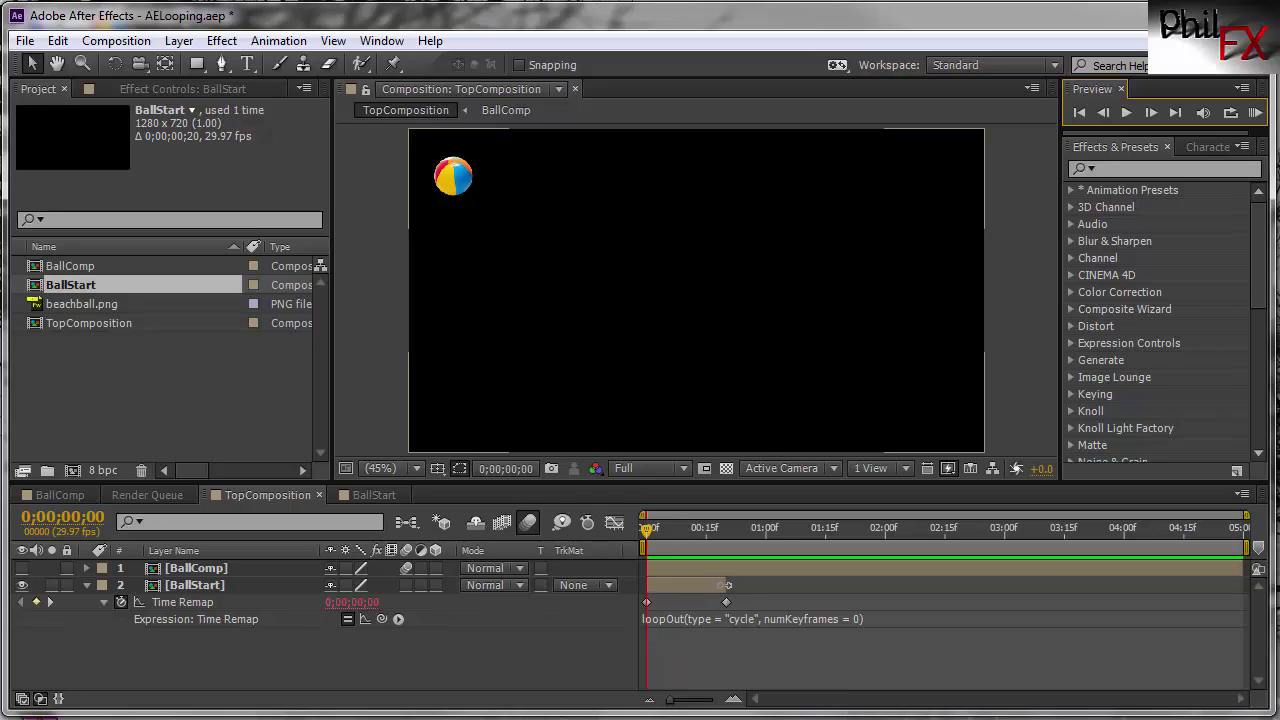
Step: Extend BallStart's out point to TopComposition's end and preview the continuing bounce
drag(726, 585, 1237, 584)
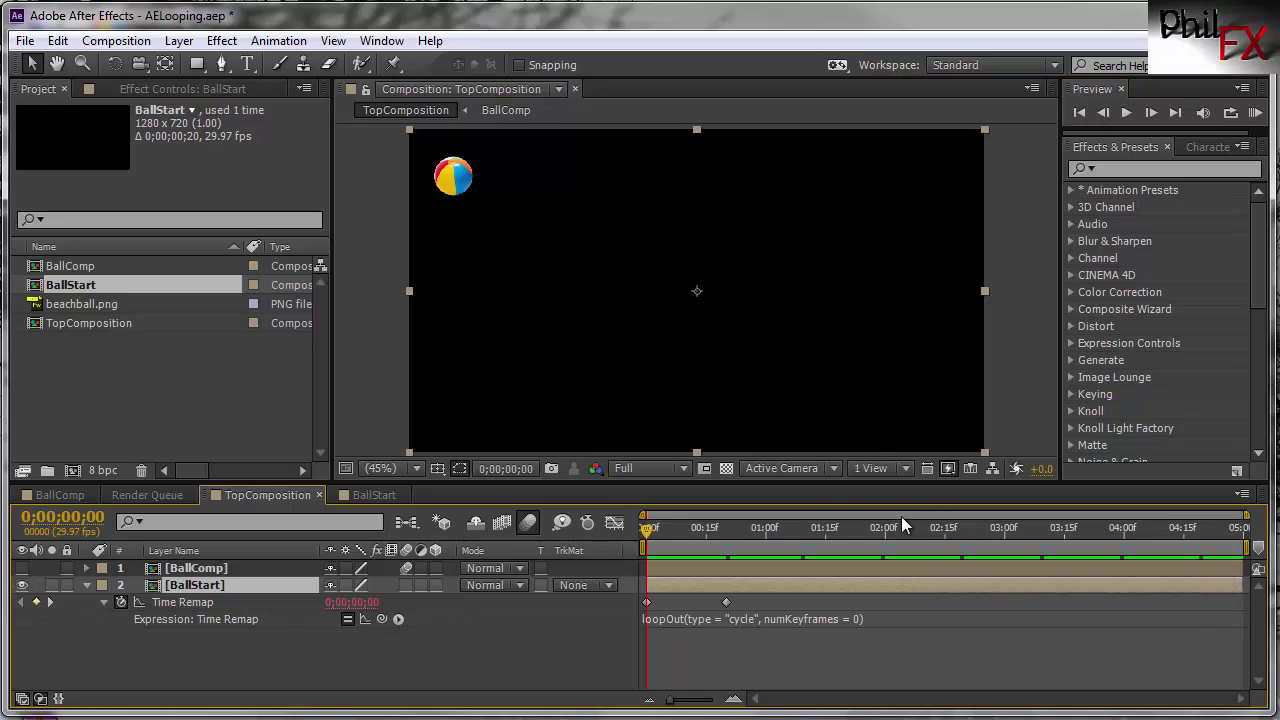
click(1255, 113)
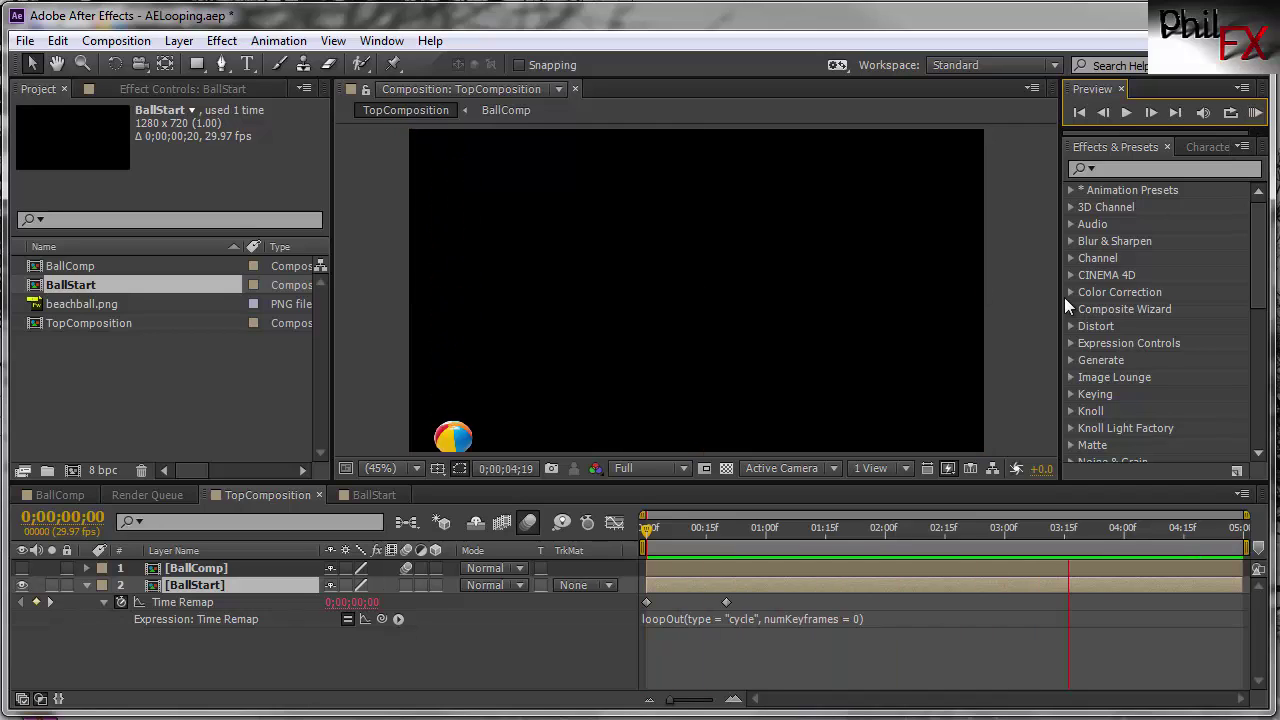
click(1126, 113)
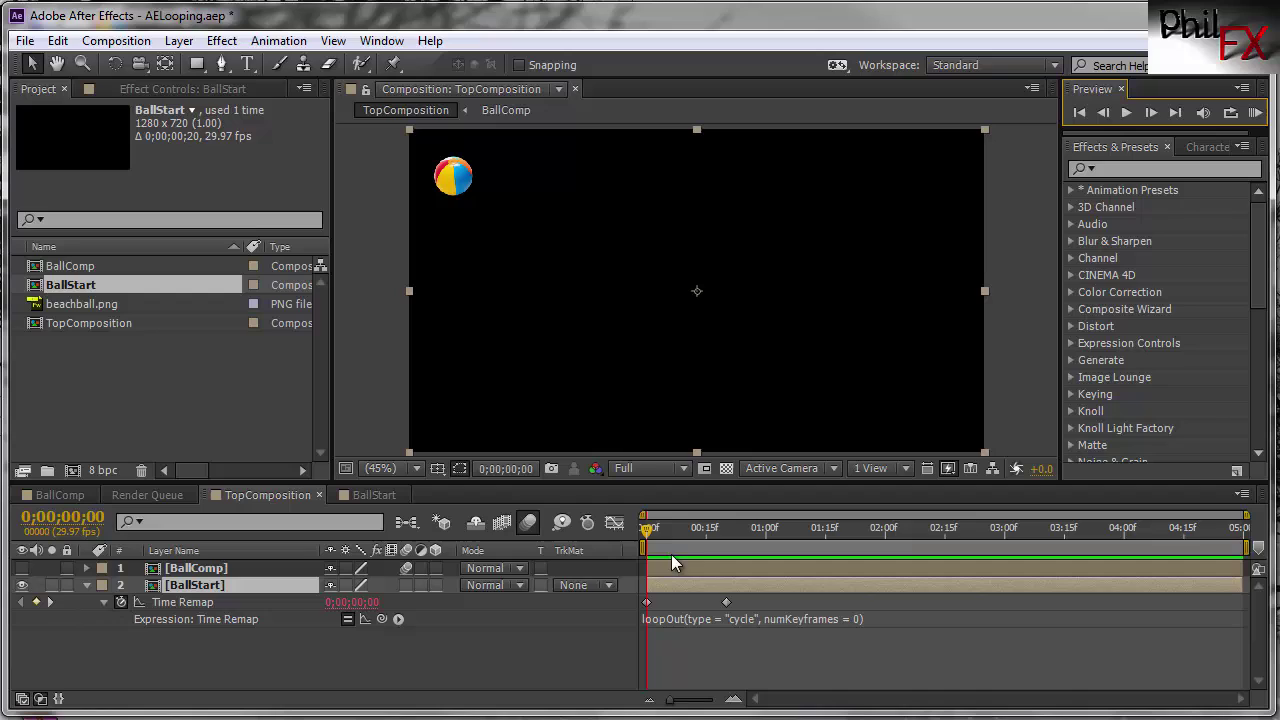
drag(646, 530, 726, 536)
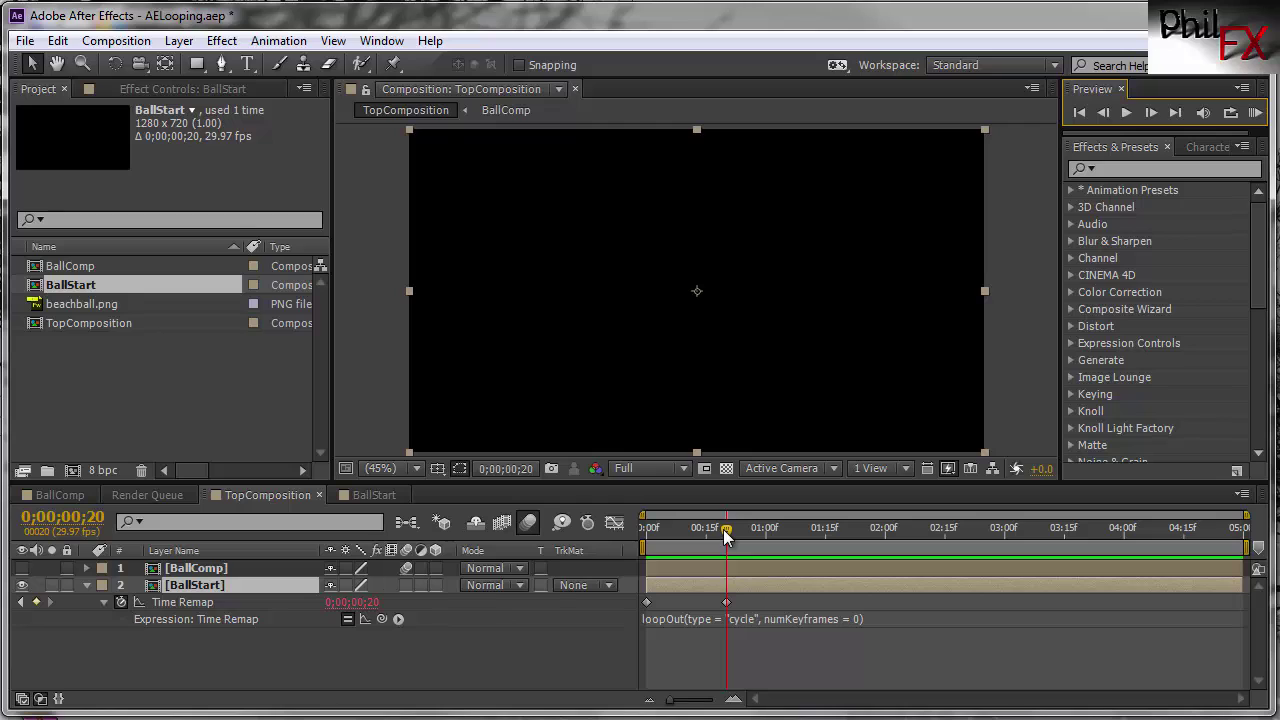
mouse_move(726, 536)
mouse_down()
mouse_move(868, 538)
mouse_move(625, 548)
mouse_move(705, 547)
mouse_up()
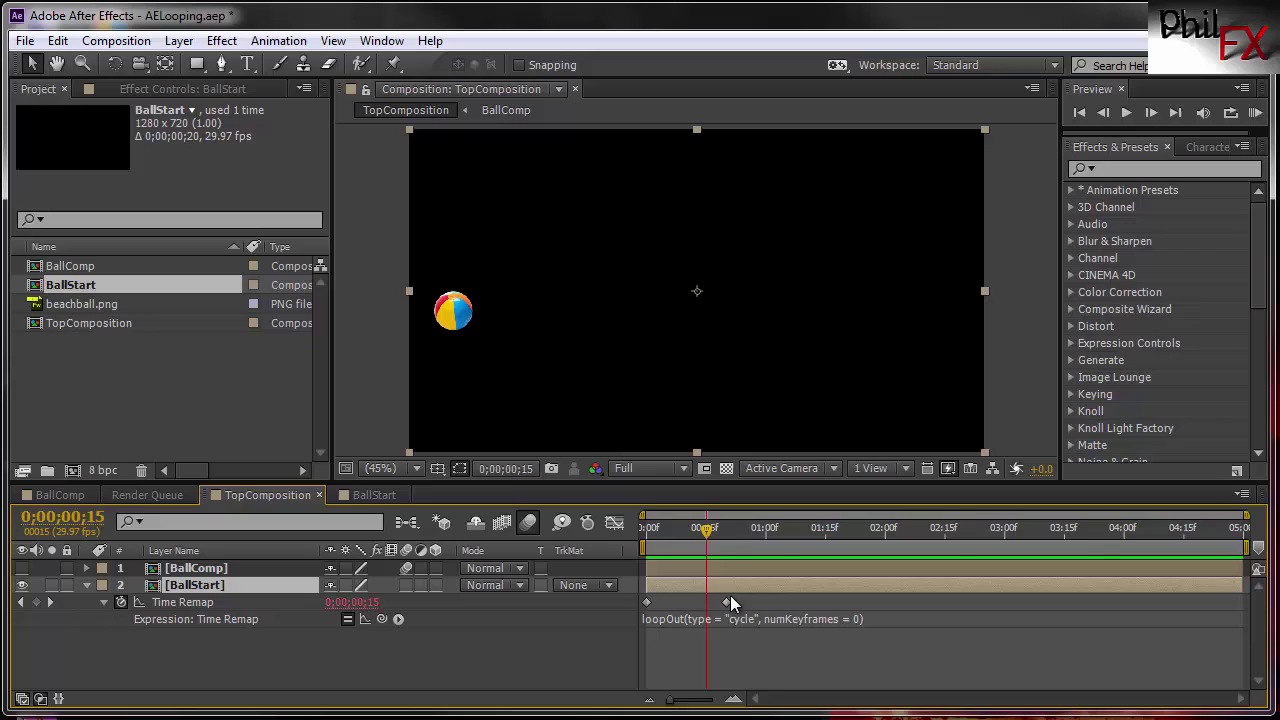
mouse_move(733, 612)
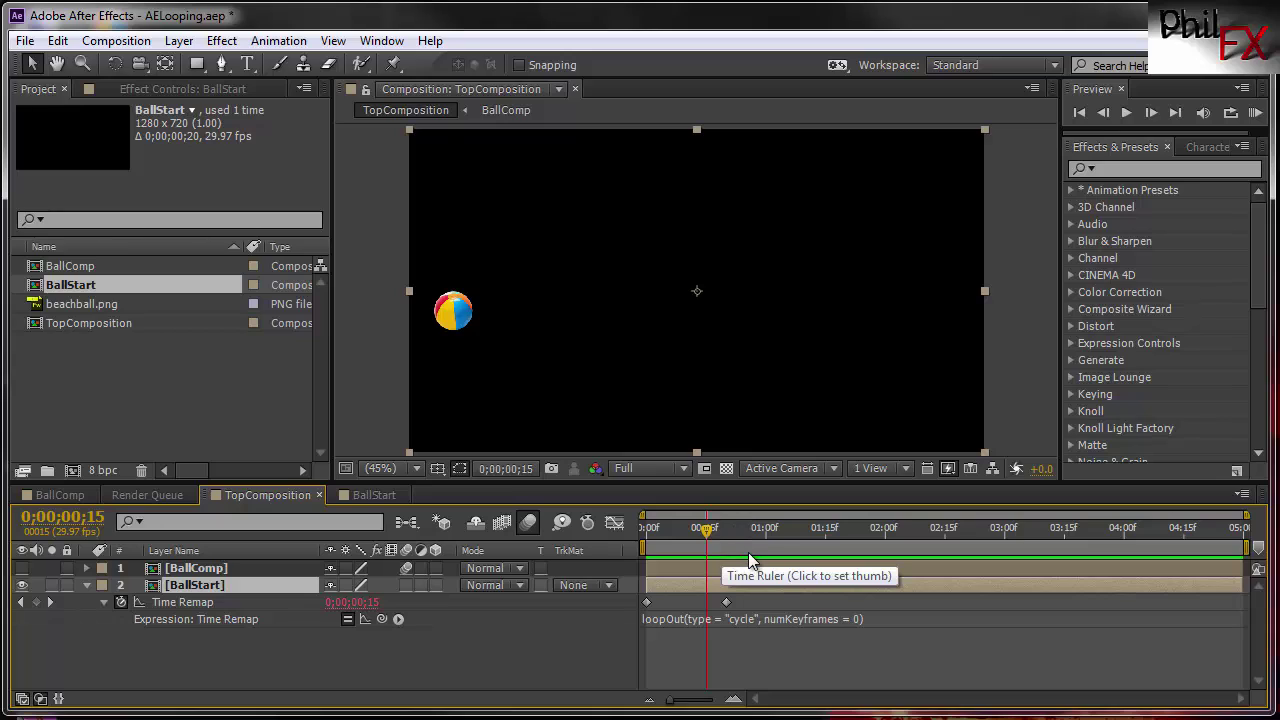
Step: Move BallStart's last Time Remap keyframe from frame 20 to frame 19
key(k)
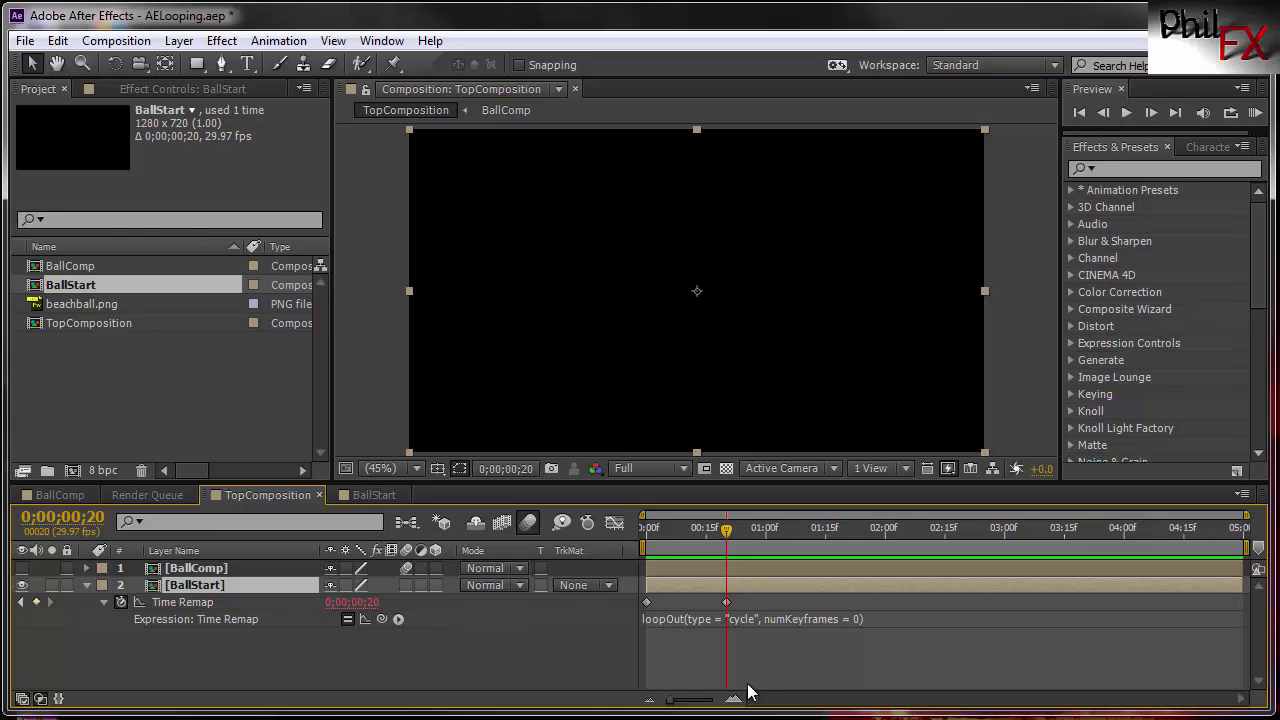
key(Page_Up)
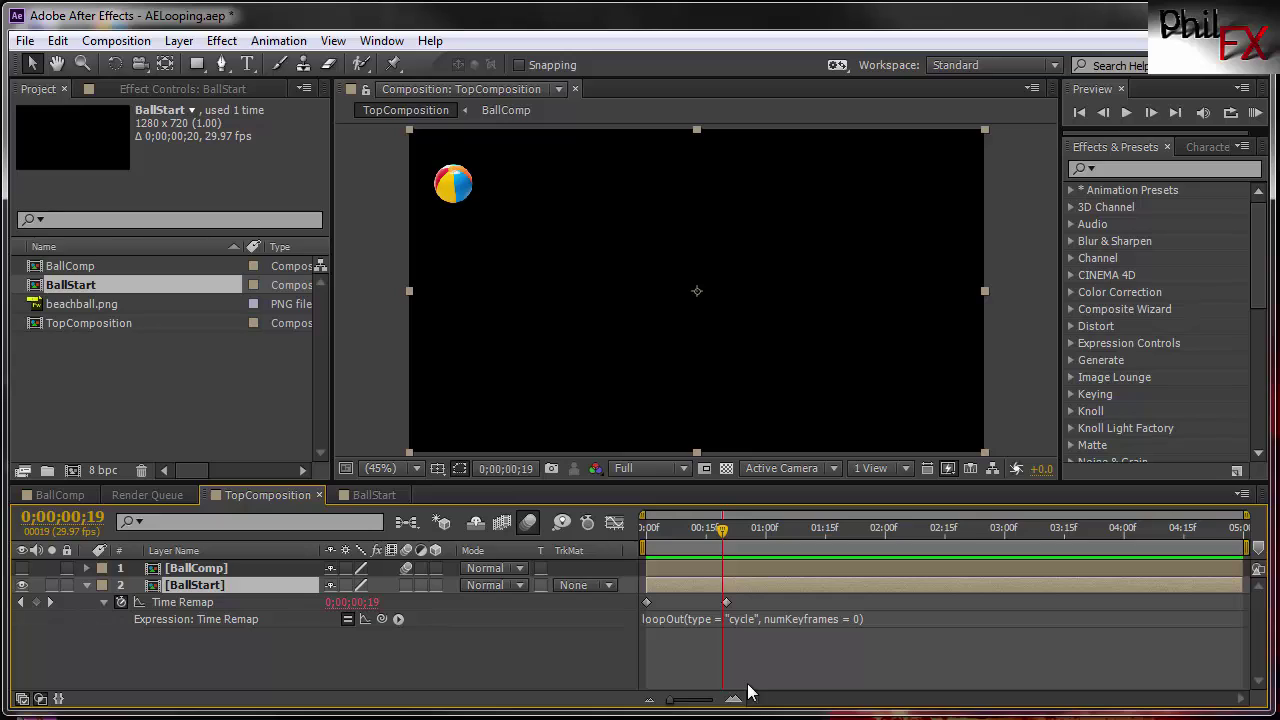
click(37, 601)
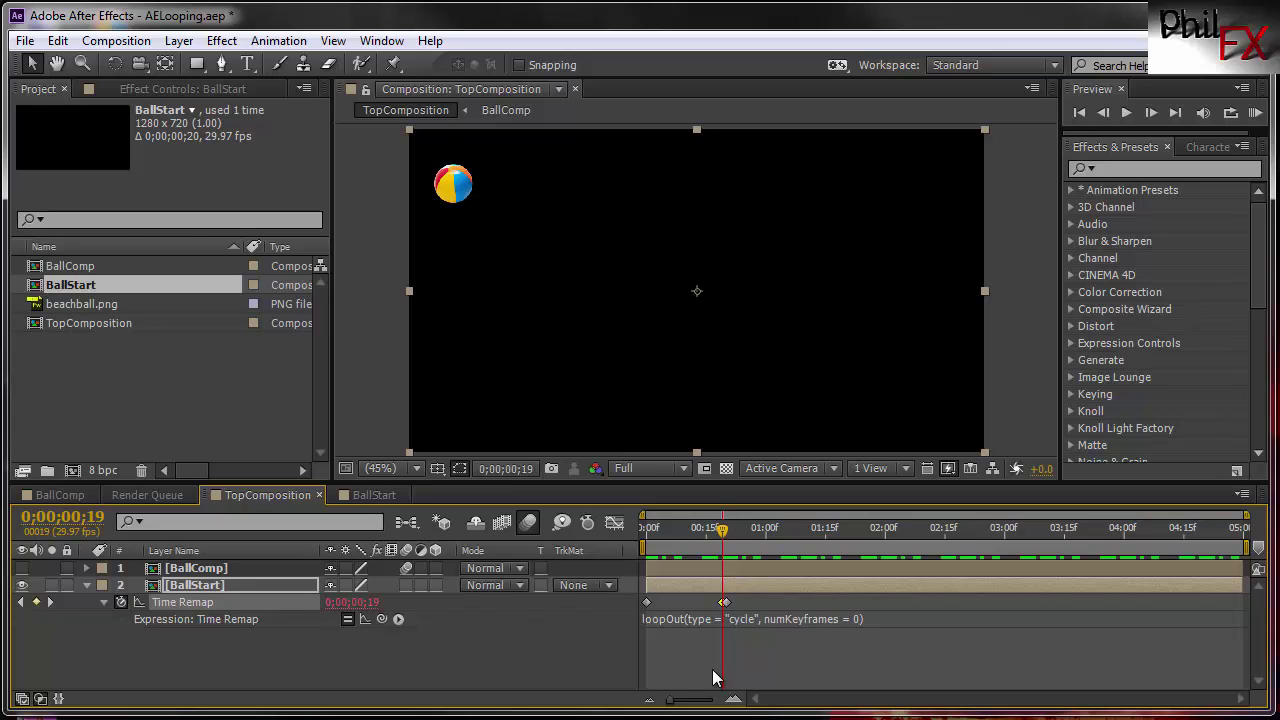
key(Page_Down)
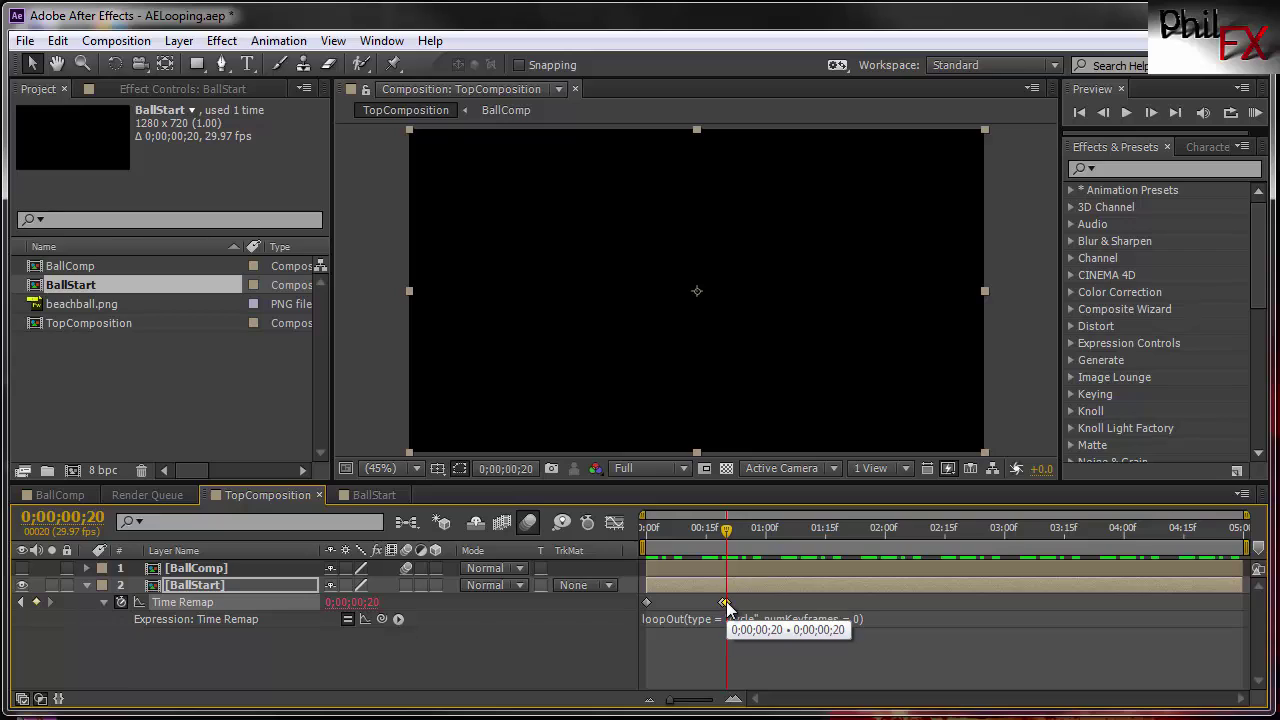
drag(726, 607, 722, 607)
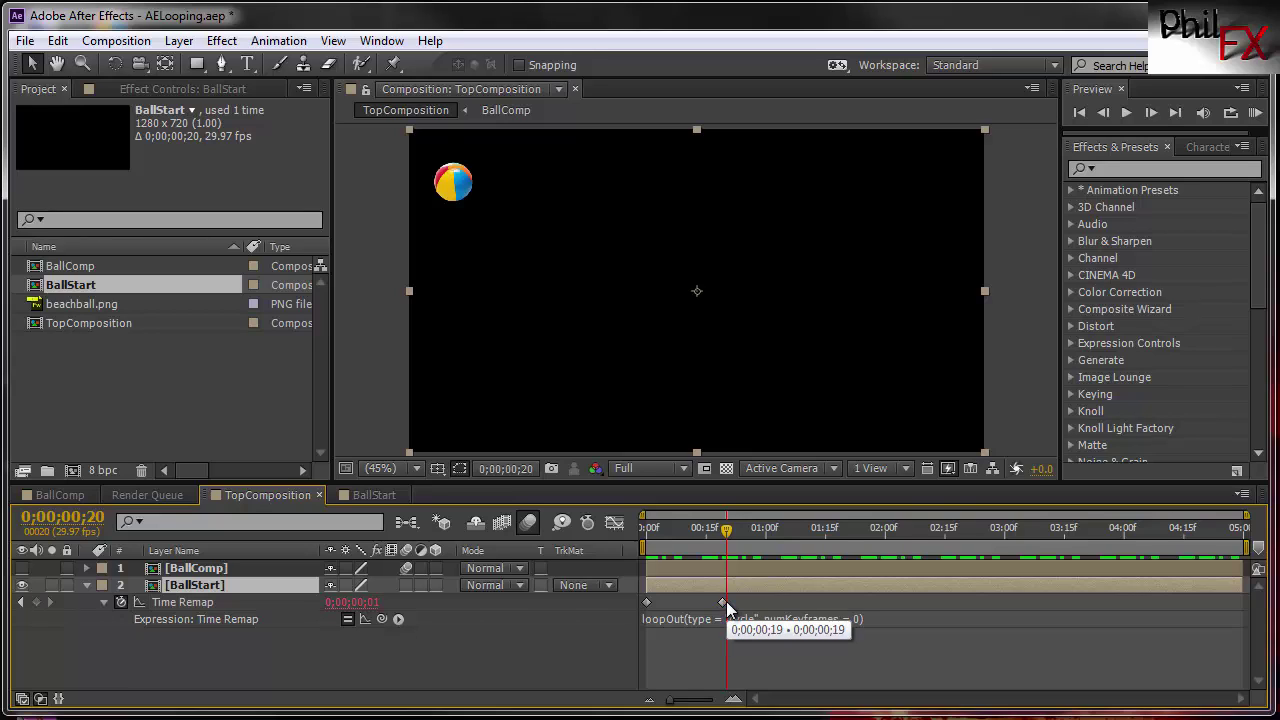
Step: Scrub to confirm the bounce loops seamlessly, then trim BallStart's out point to about 3 seconds
drag(729, 540, 750, 577)
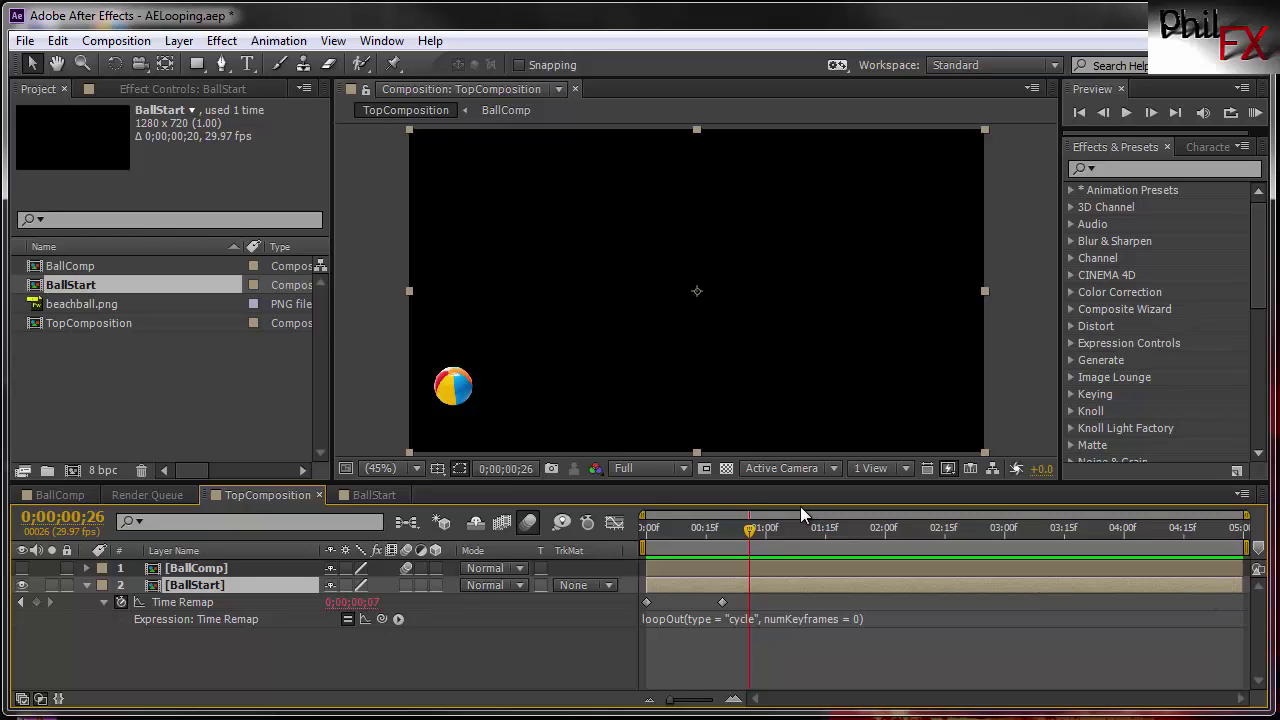
drag(752, 526, 687, 538)
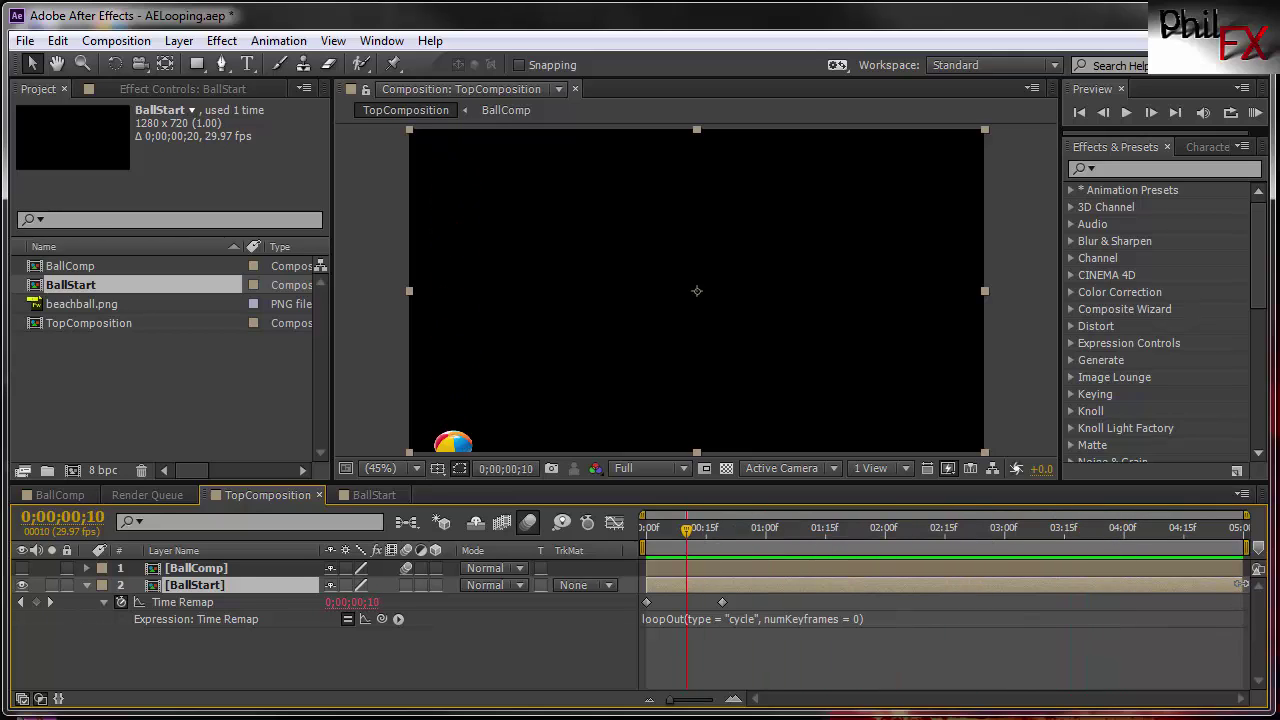
drag(1244, 585, 1006, 580)
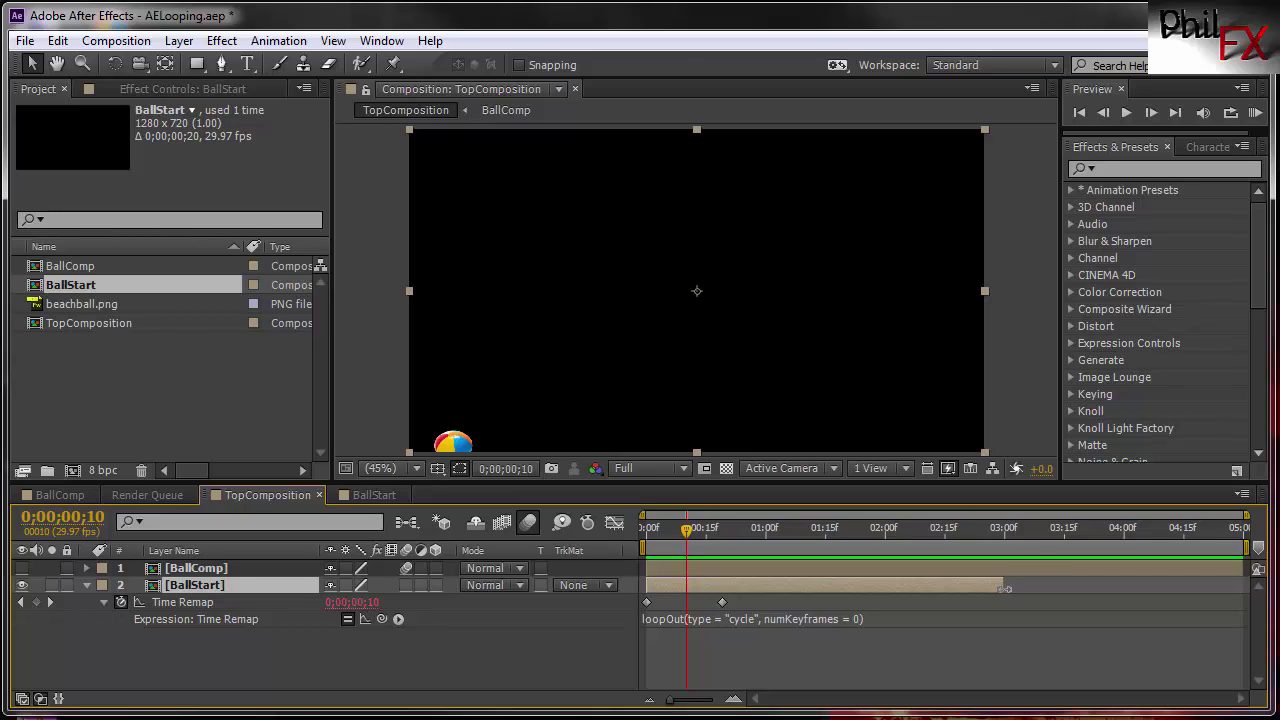
drag(688, 529, 645, 544)
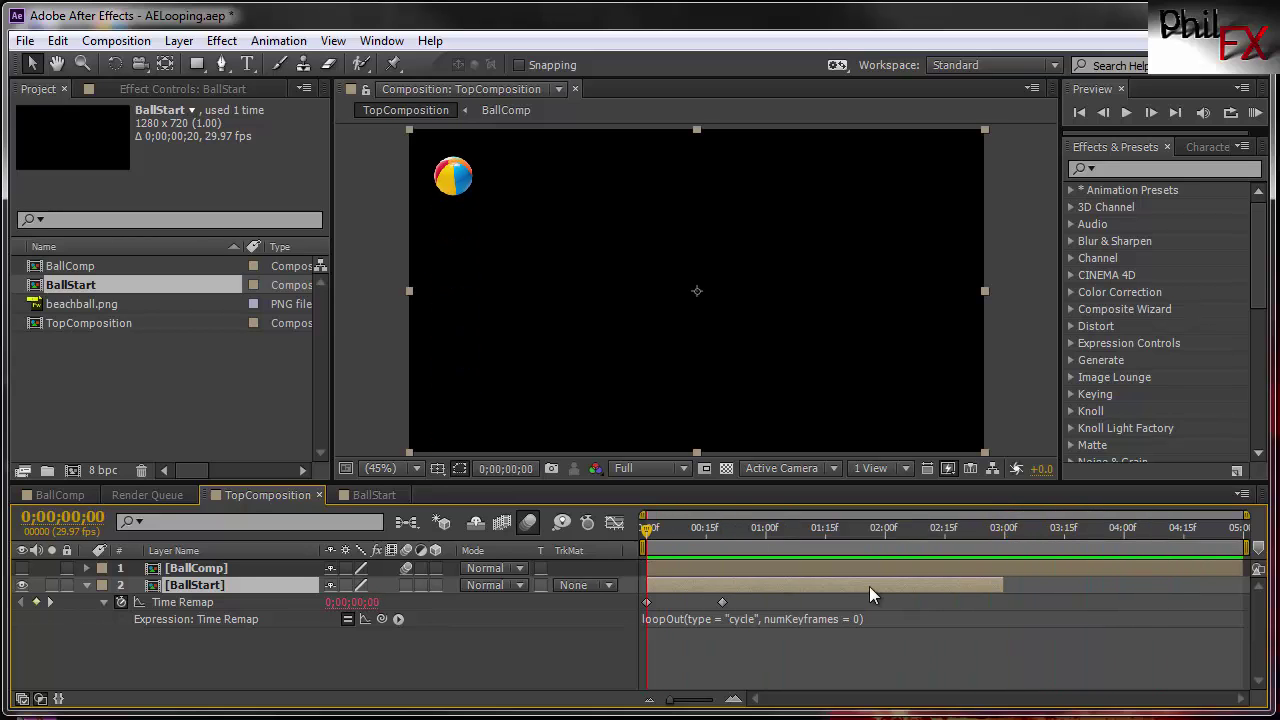
Step: Extend BallStart's out point to the comp end and show its Transform properties instead of the Time Remap expression
drag(1001, 582, 1236, 593)
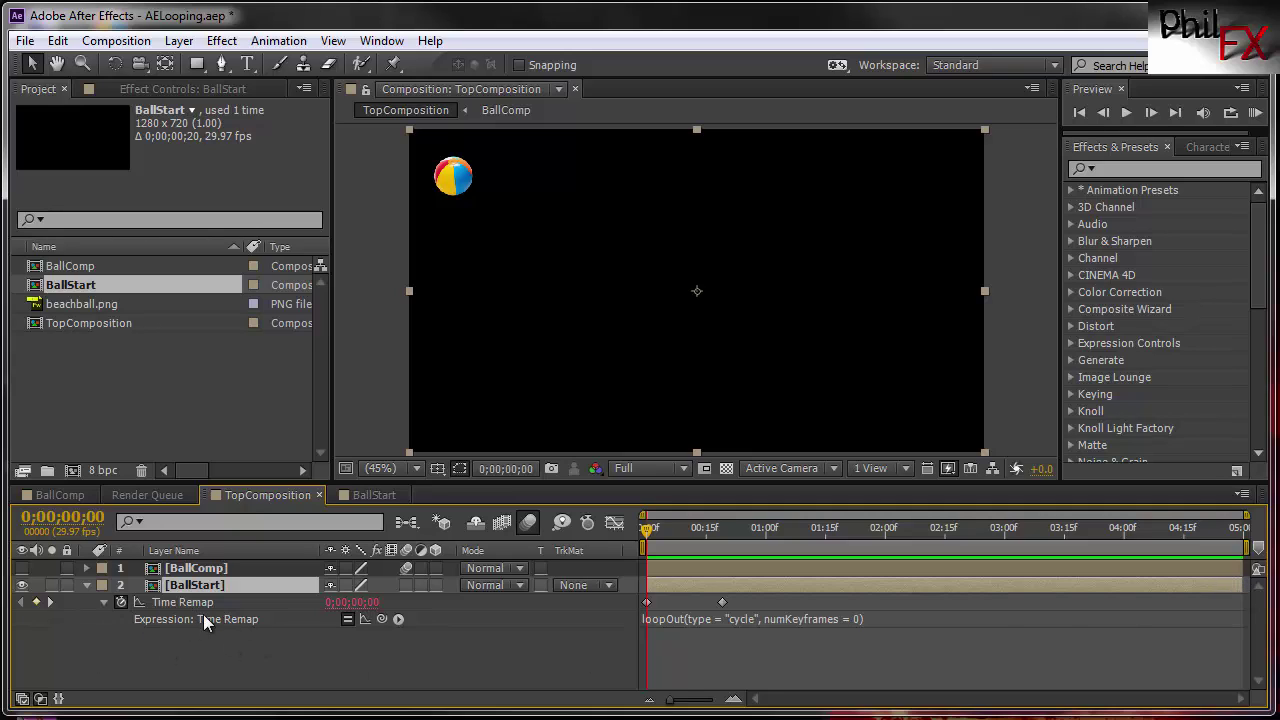
click(100, 601)
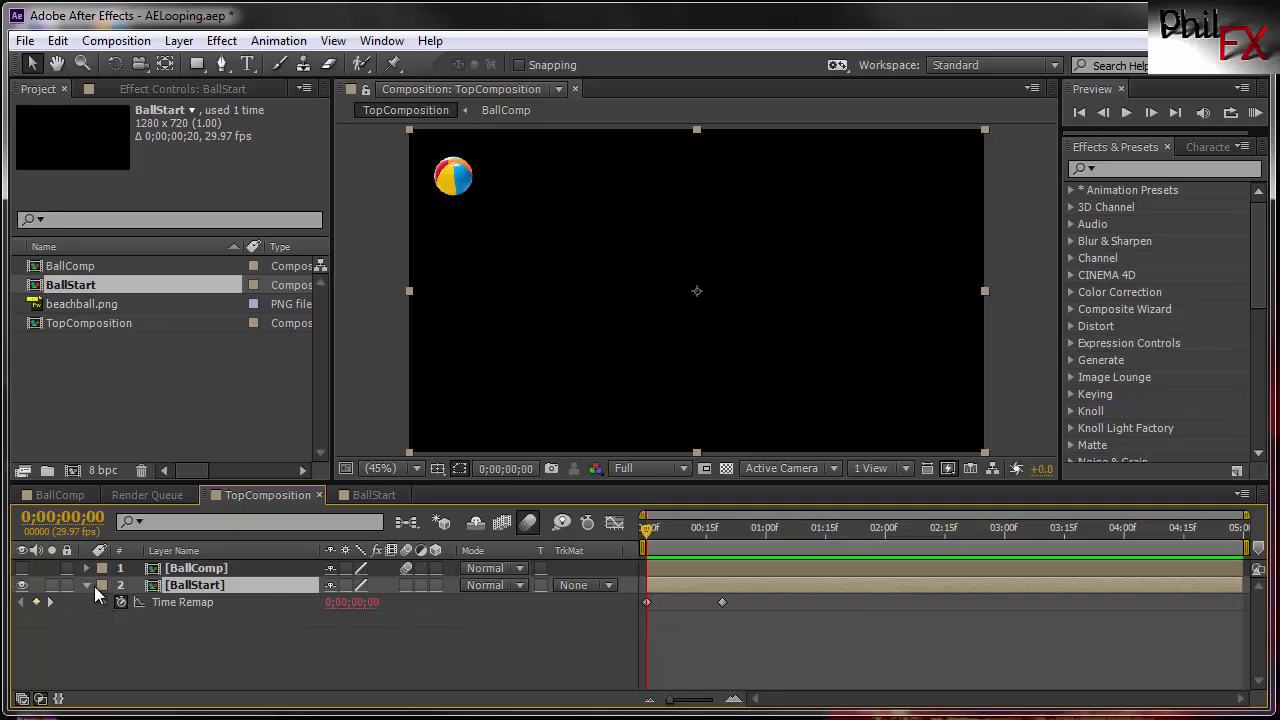
click(88, 585)
click(87, 585)
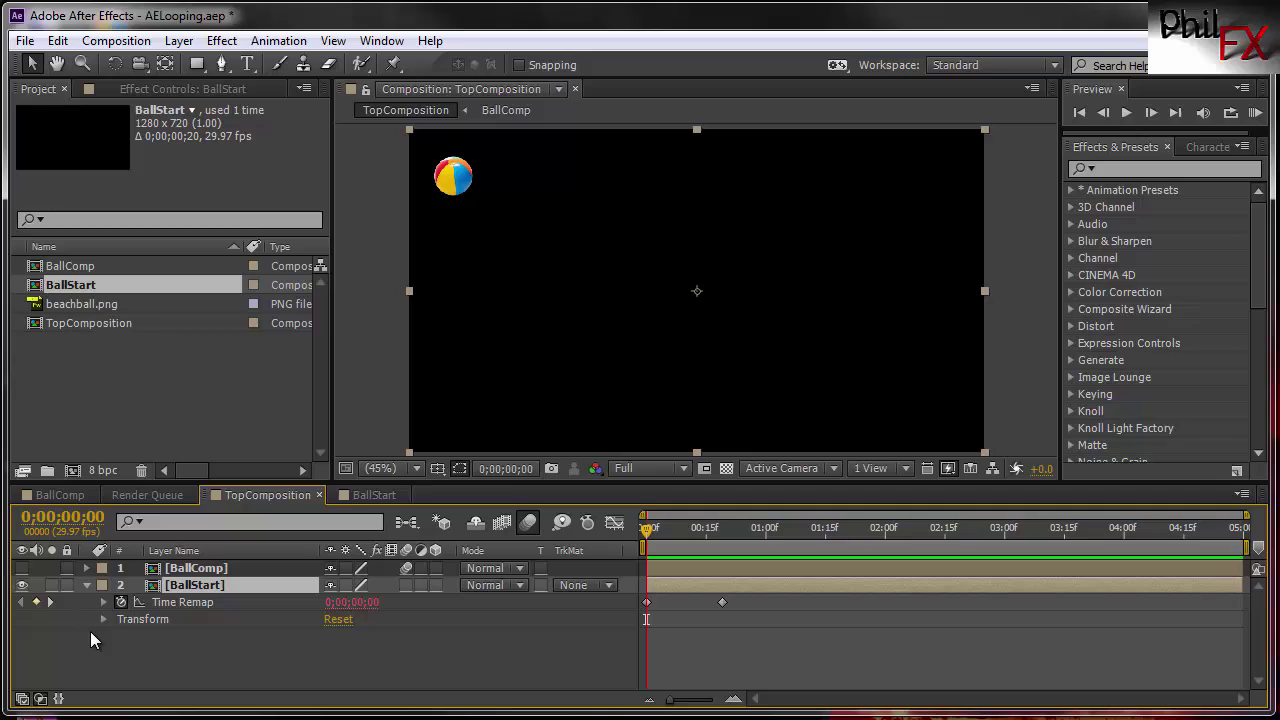
click(103, 618)
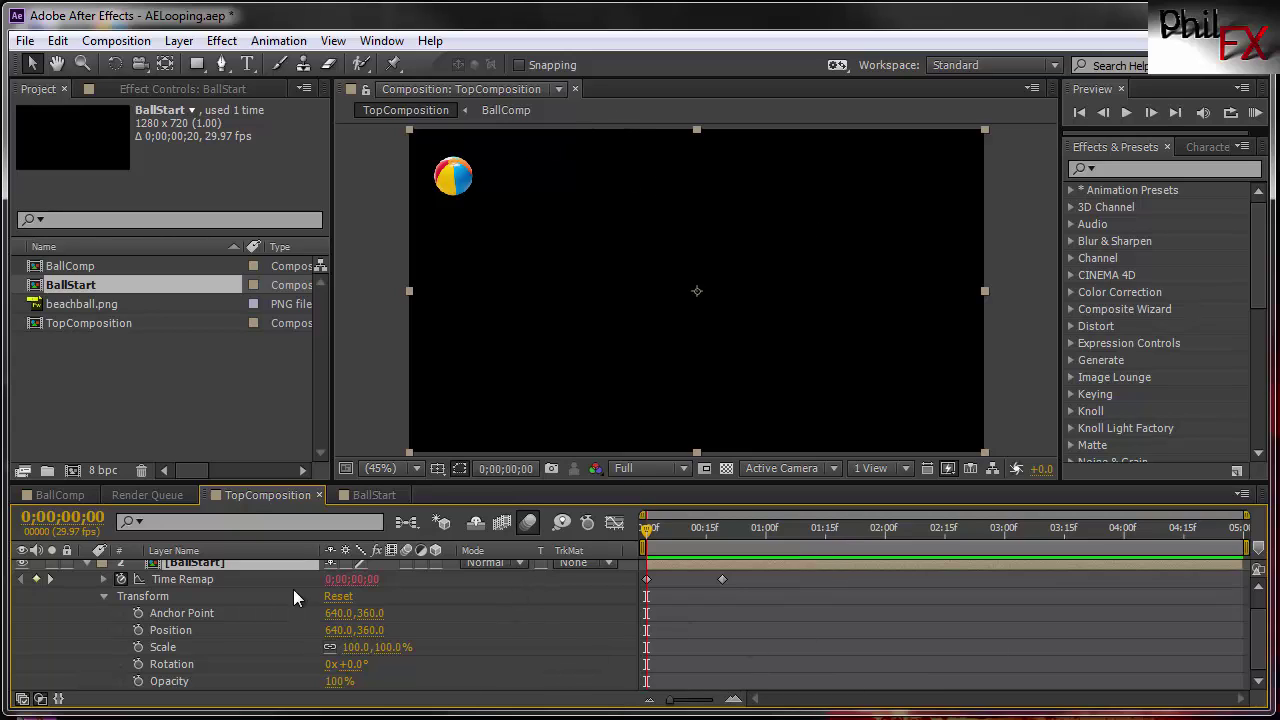
Step: Keyframe BallStart's Position from 640,360 at frame 0 to 1893.3,360 at 0;00;04;29
click(139, 630)
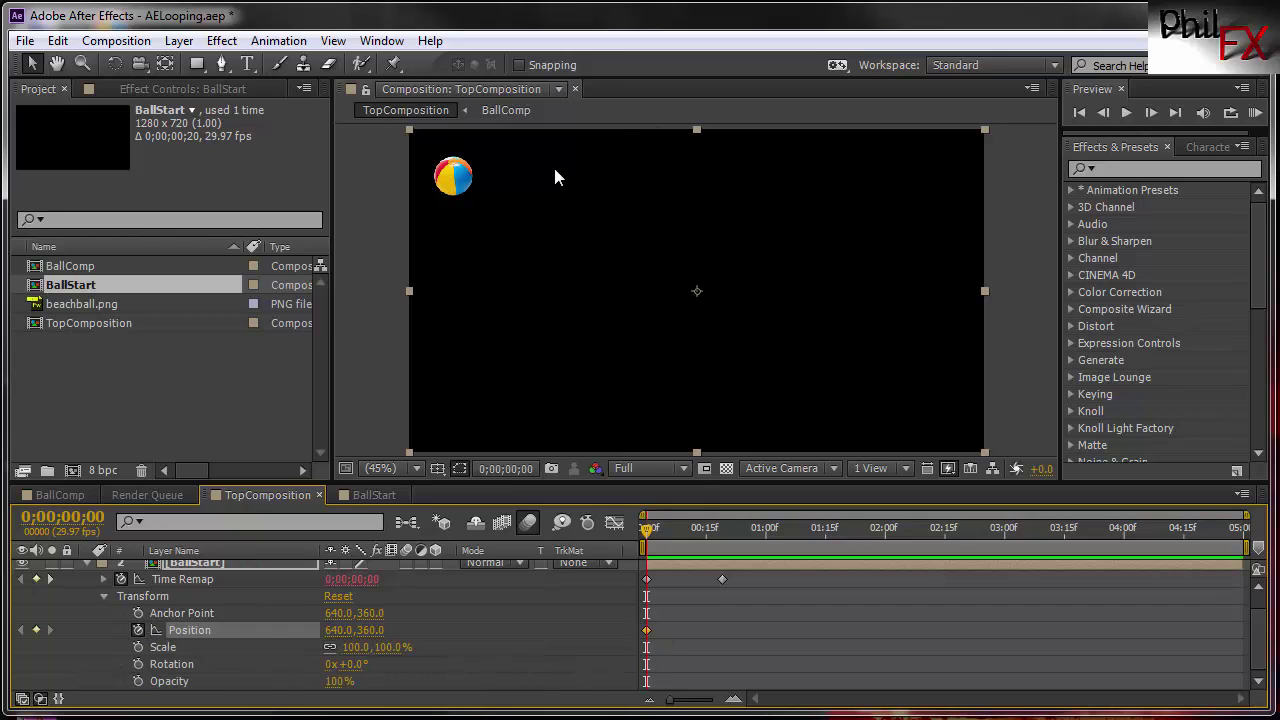
drag(655, 530, 1250, 540)
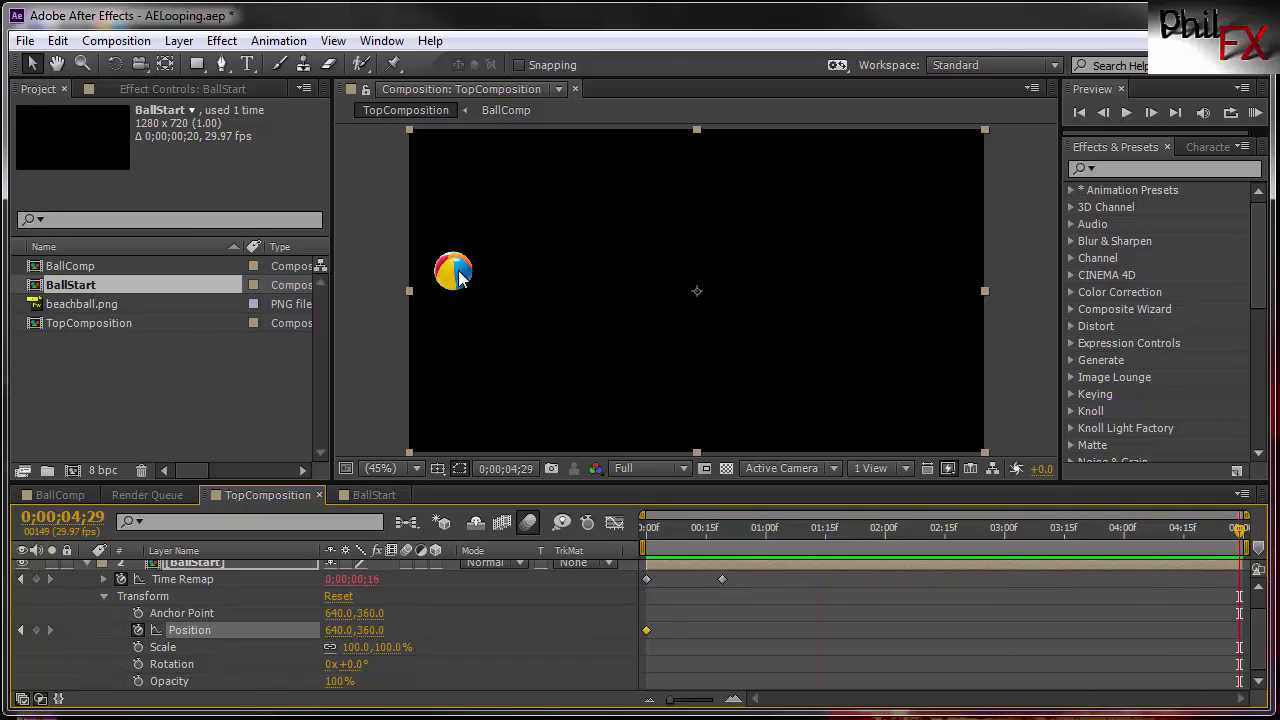
mouse_move(458, 278)
mouse_down()
mouse_move(630, 268)
mouse_move(1024, 290)
mouse_up()
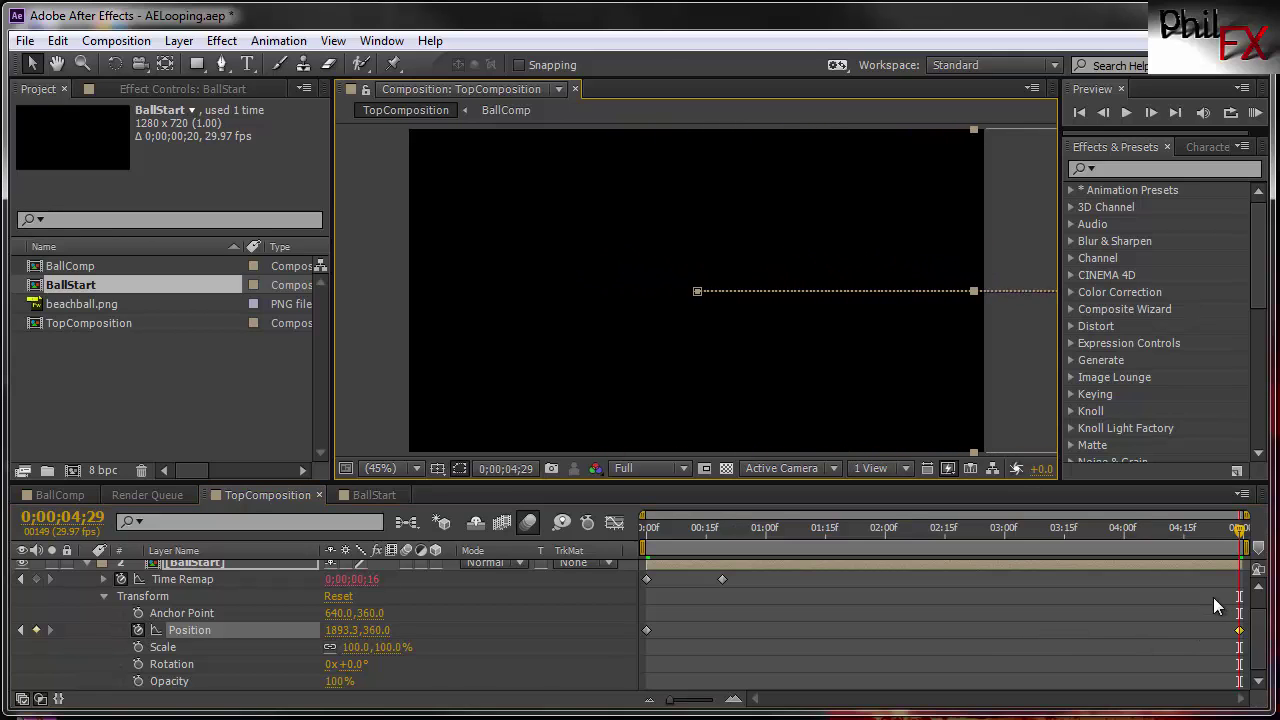
drag(1240, 528, 639, 582)
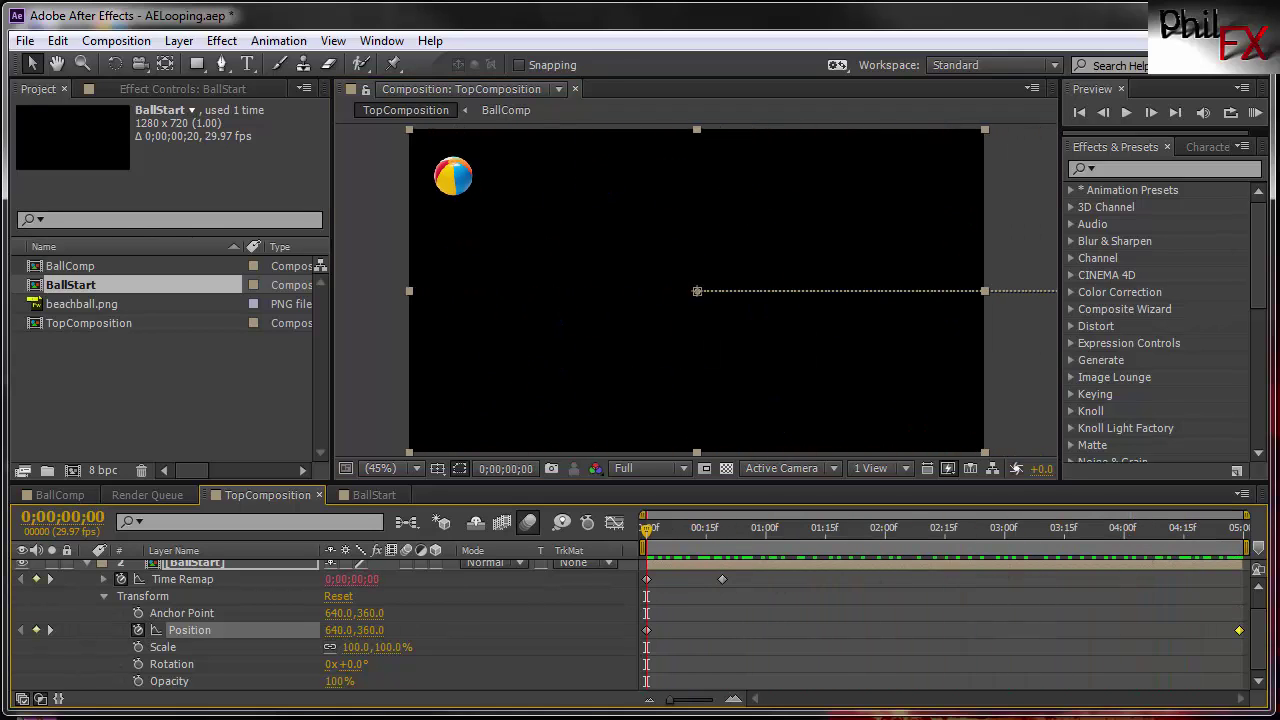
click(1125, 113)
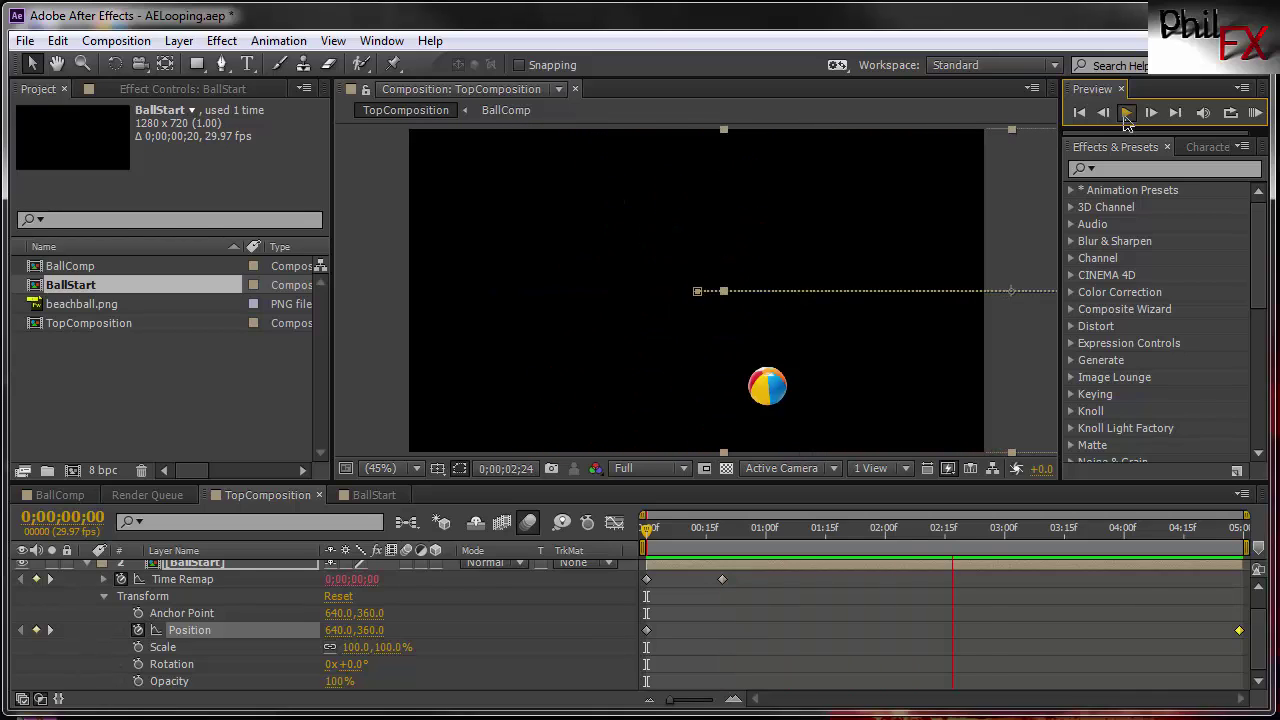
click(1127, 114)
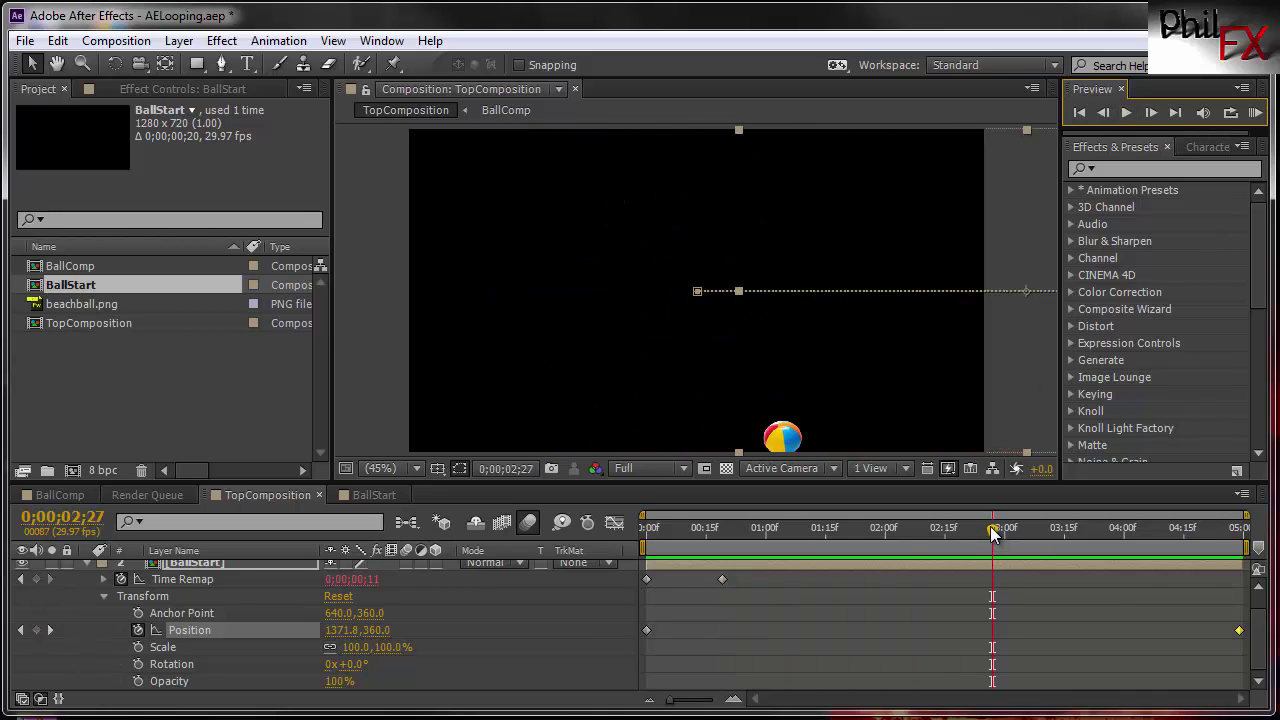
drag(993, 530, 646, 540)
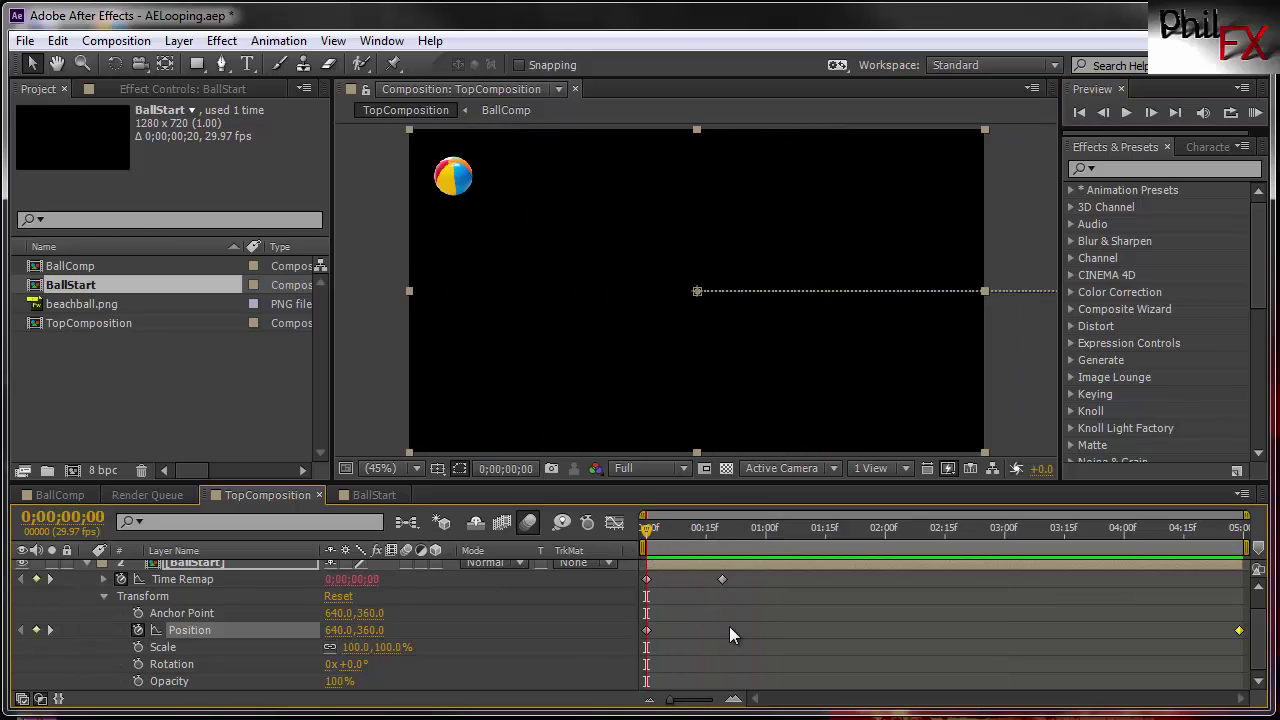